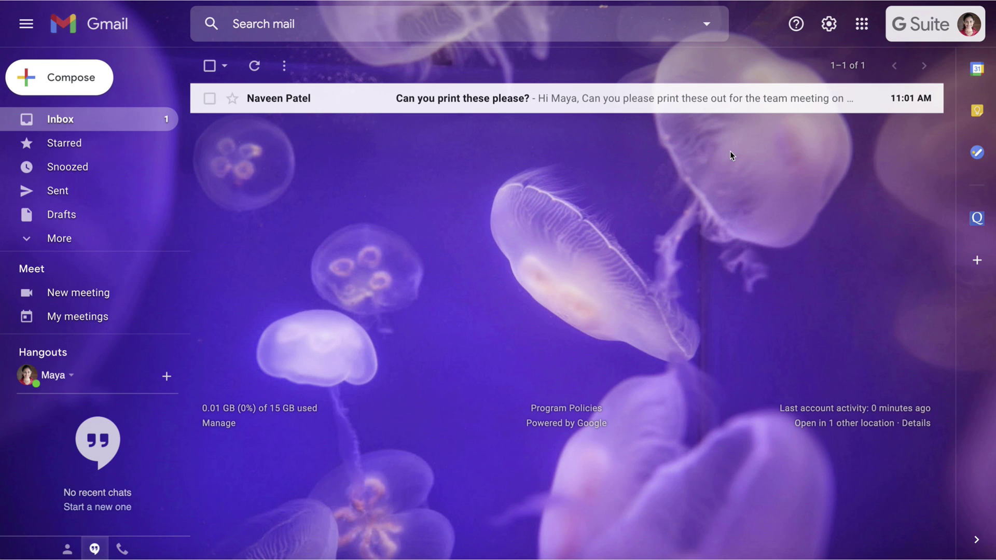
# Step: Authorize GQueues access for the work Google account, granting the requested permissions
pyautogui.click(979, 220)
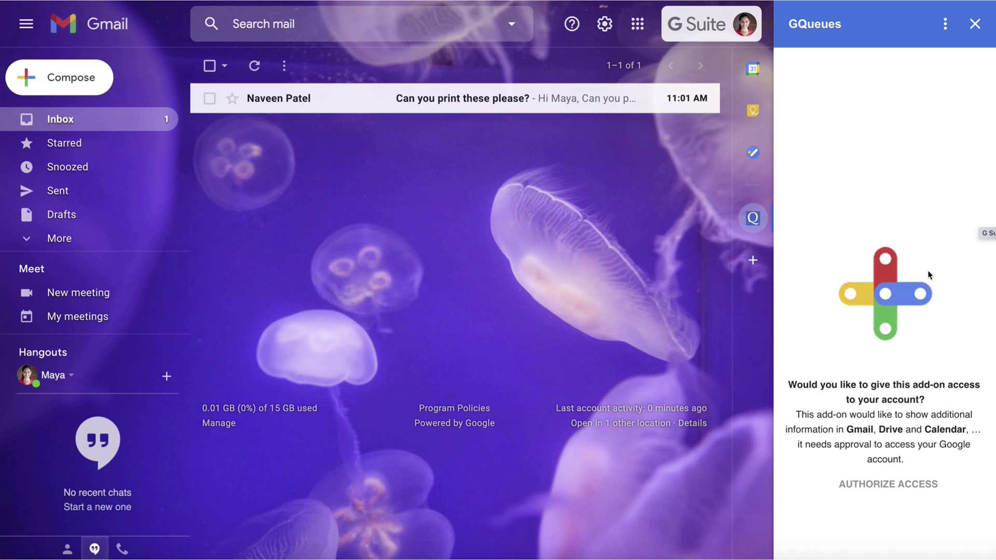
pyautogui.click(886, 484)
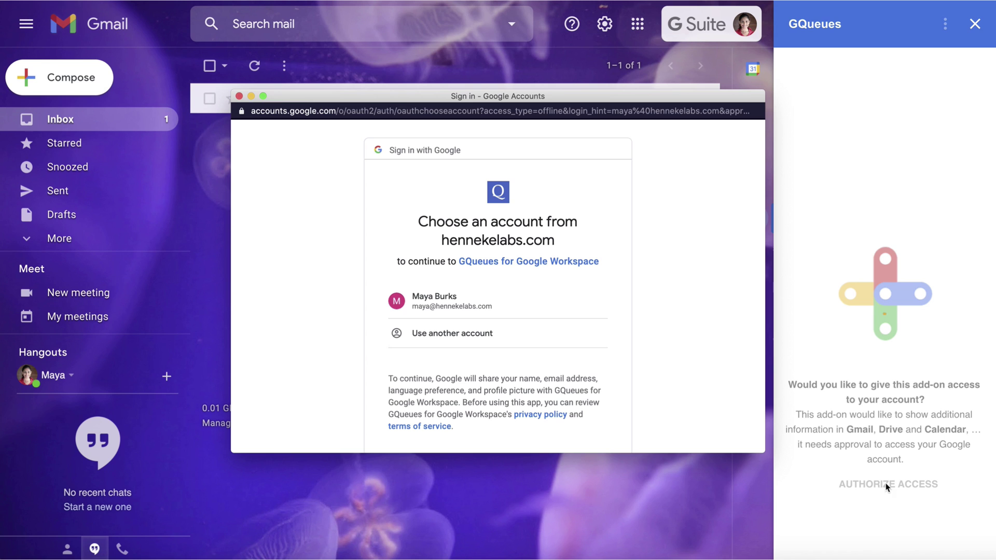
pyautogui.click(498, 301)
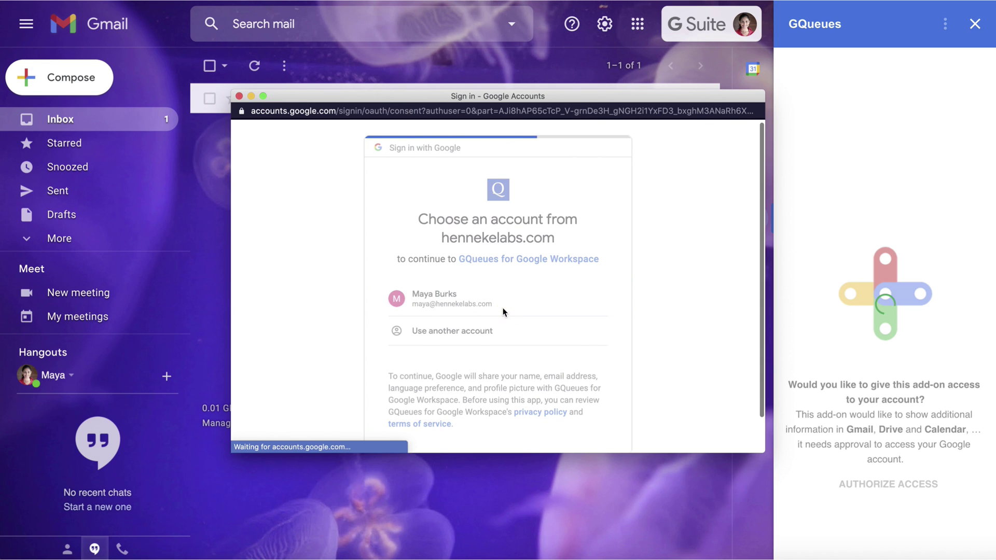
pyautogui.scroll(-5, 503, 307)
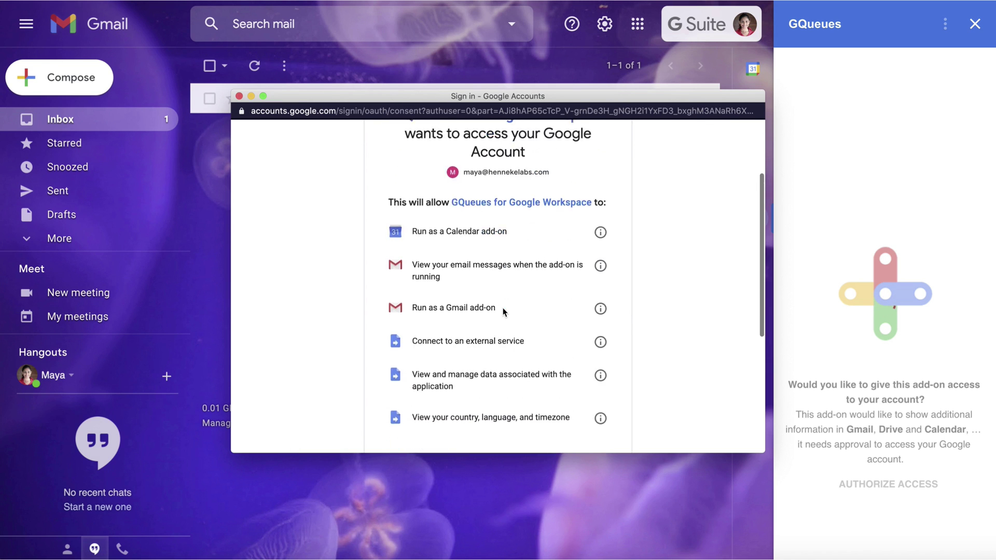
pyautogui.scroll(-5, 503, 308)
pyautogui.click(581, 404)
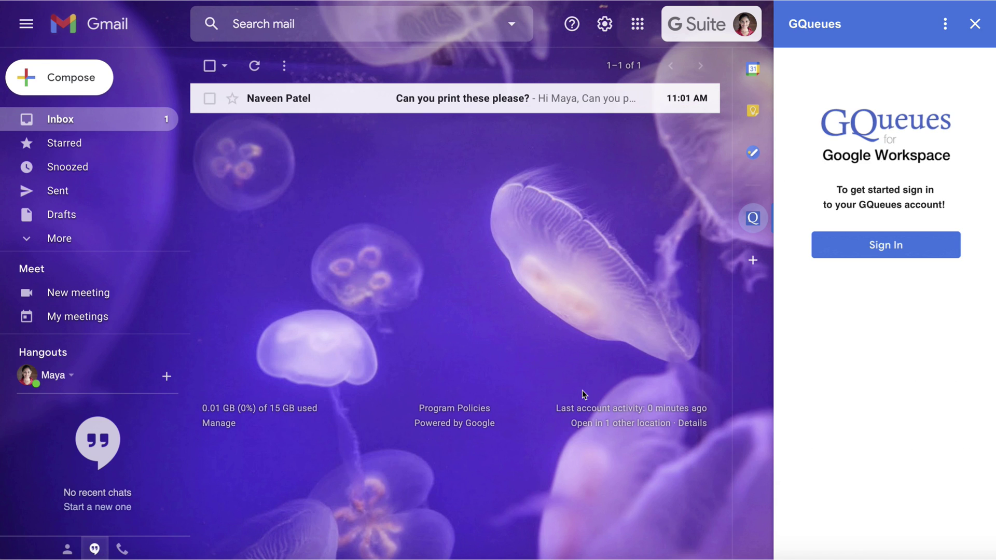
# Step: Sign in to GQueues with Google and finish the welcome intro with Get Started
pyautogui.click(879, 250)
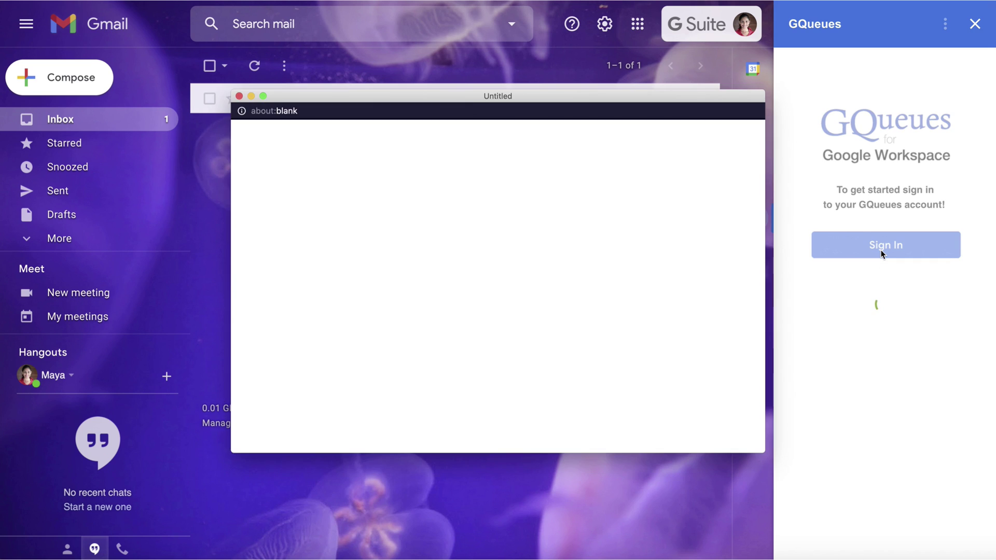
pyautogui.click(510, 348)
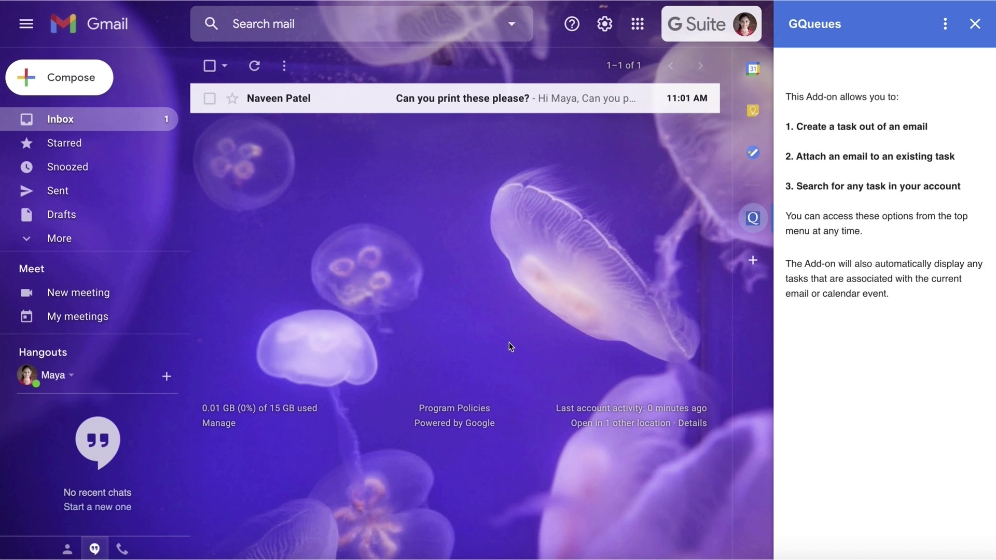
pyautogui.scroll(-3, 917, 275)
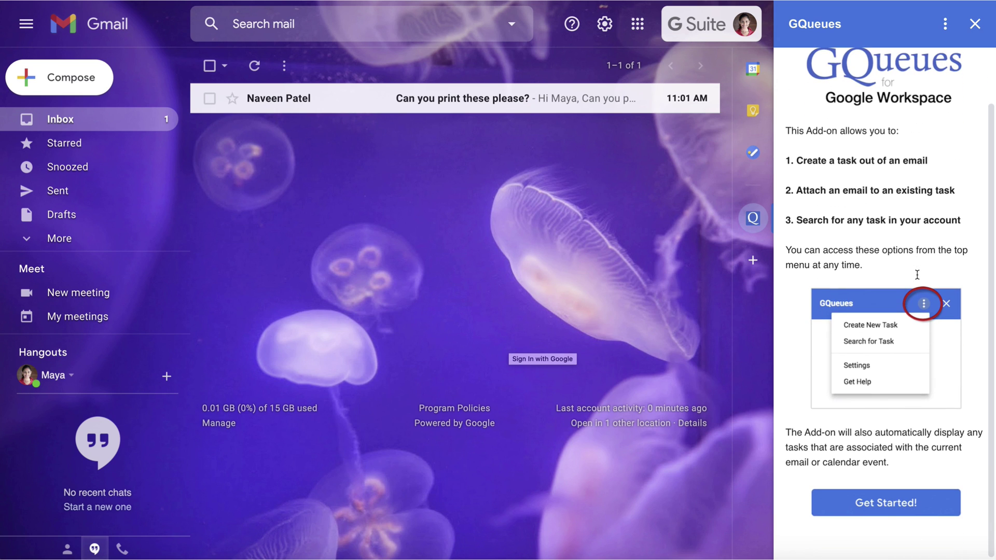
pyautogui.click(891, 502)
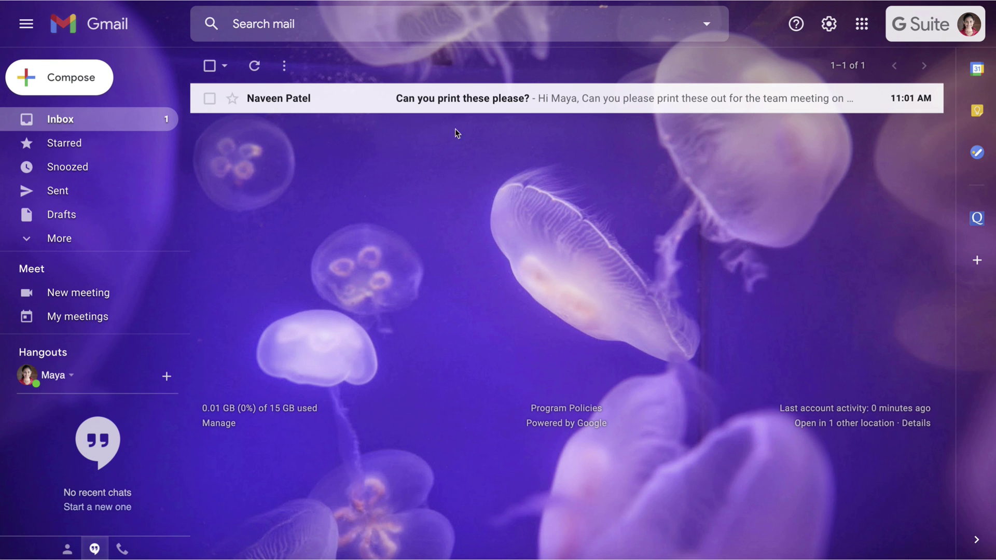
# Step: Start a GQueues task from the print request email titled 'Prepare for Monday Meeting'
pyautogui.click(446, 101)
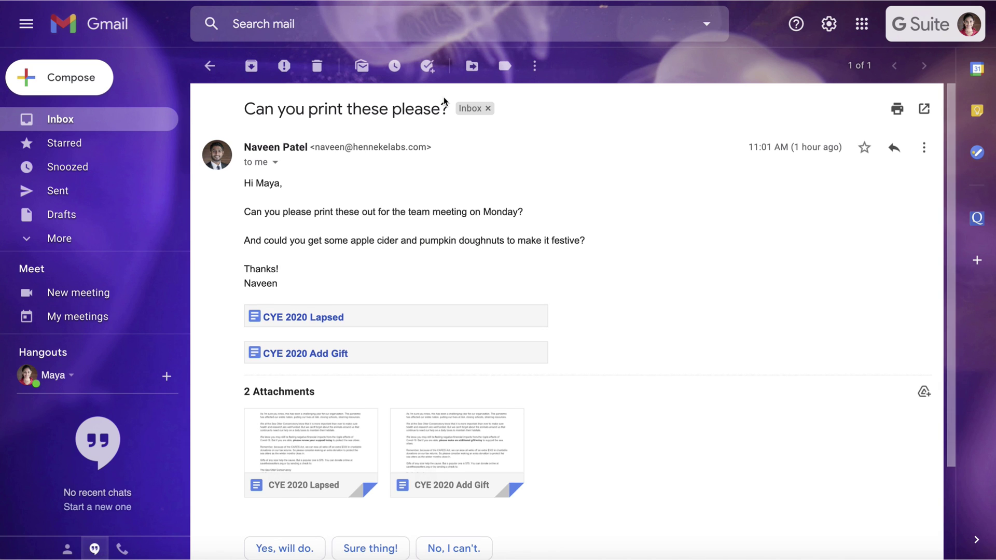
pyautogui.click(977, 219)
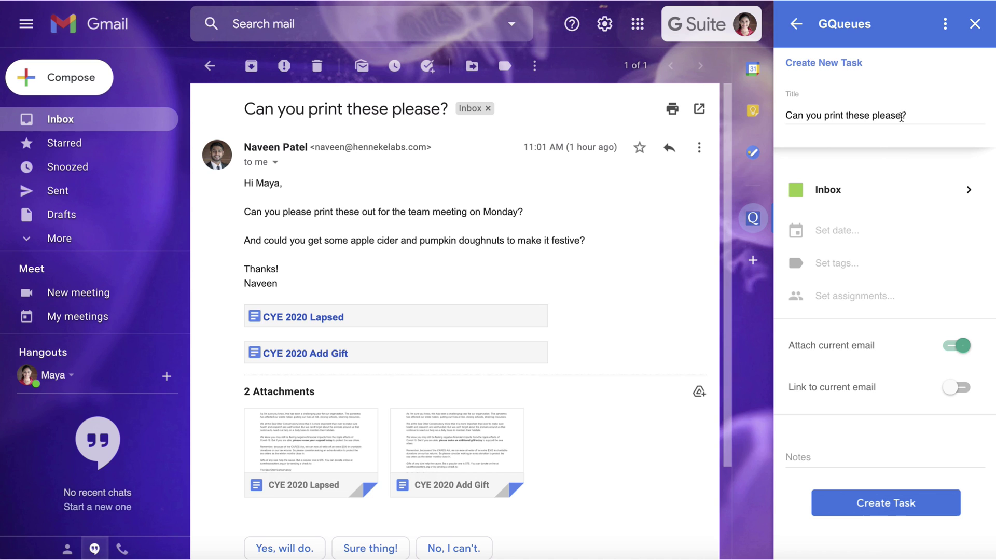
pyautogui.moveTo(907, 115); pyautogui.dragTo(752, 117)
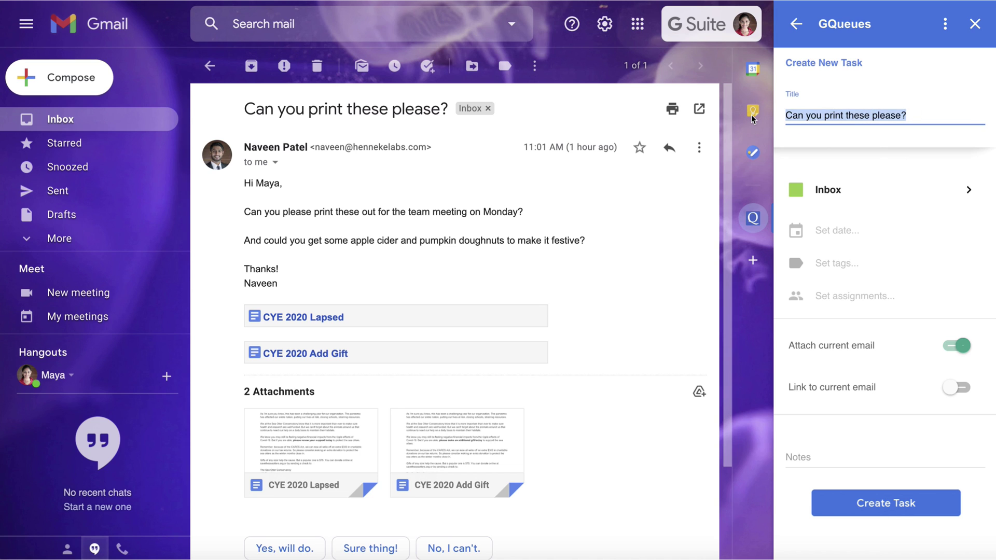
pyautogui.write('Prepare for M')
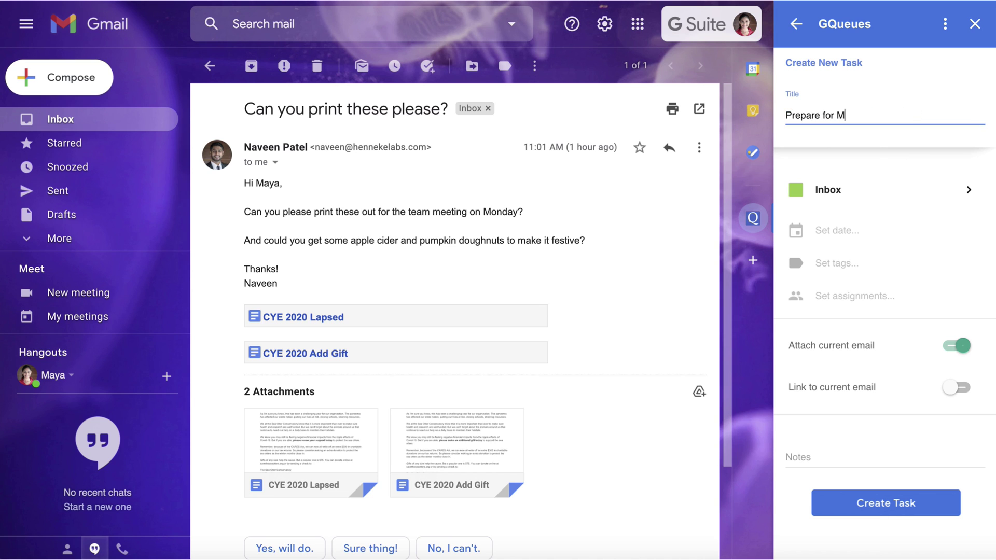
pyautogui.write('onday Meeti')
pyautogui.write('ng')
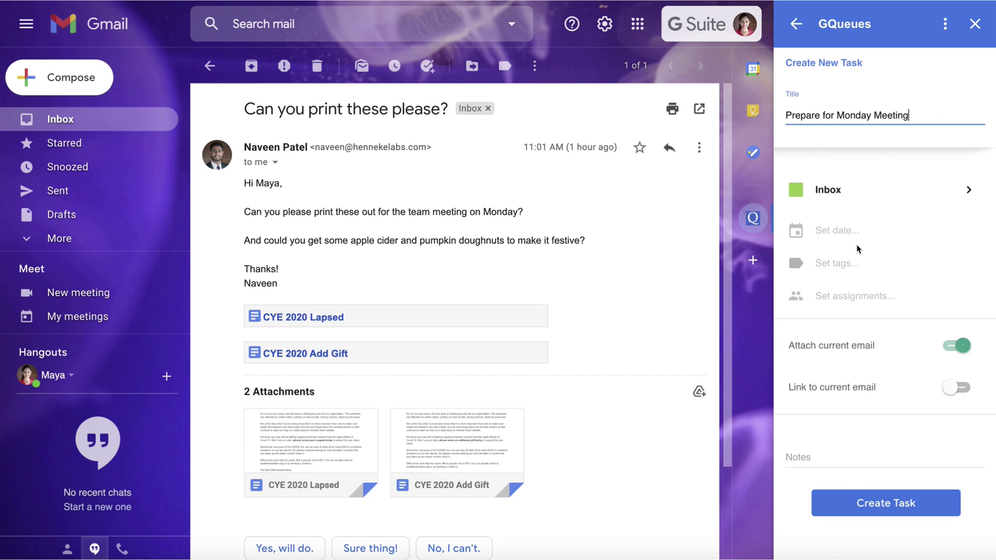
pyautogui.press('Return')
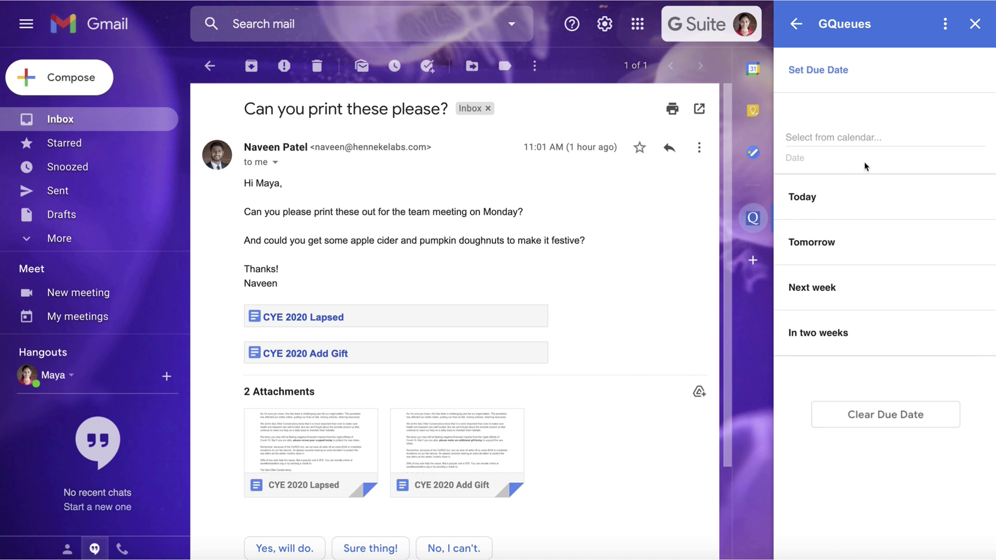
# Step: Set the task due Fri Nov 6, 3:00 PM, lasting 30 minutes, with a 15-minute email reminder
pyautogui.click(806, 139)
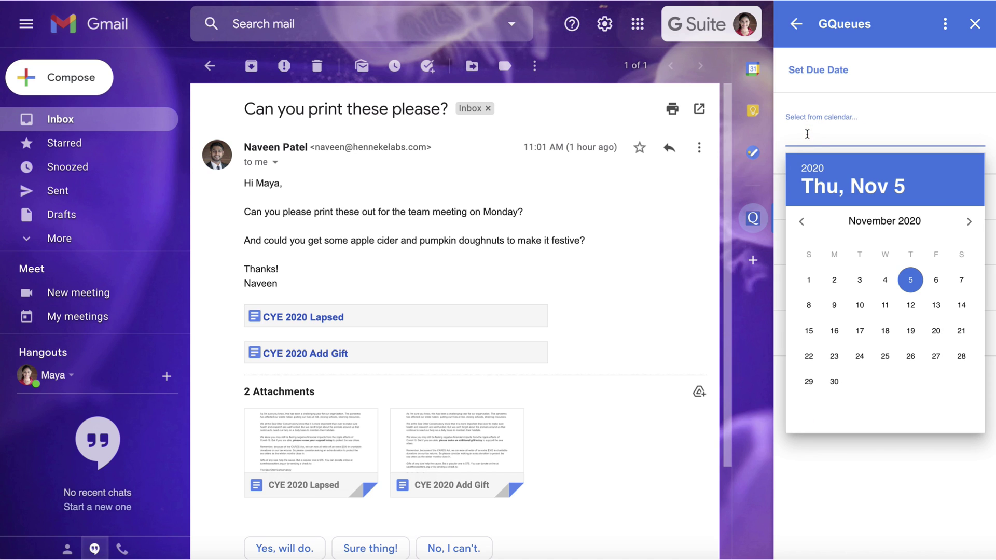
pyautogui.click(935, 281)
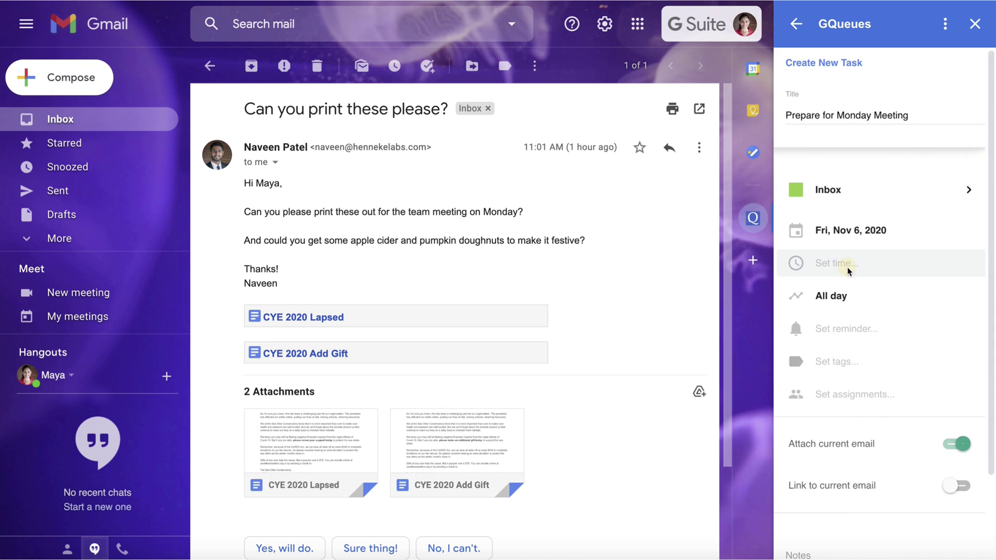
pyautogui.click(849, 263)
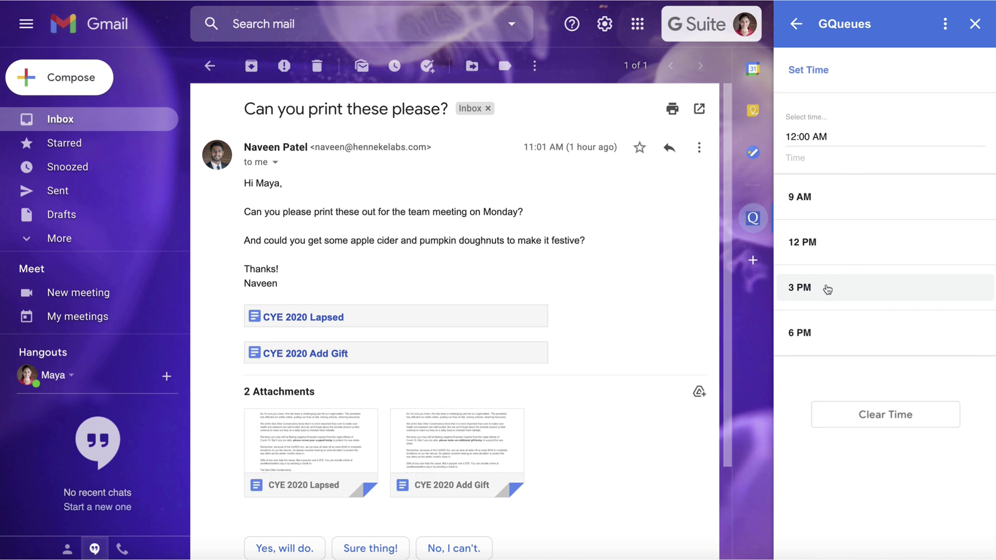
pyautogui.click(827, 288)
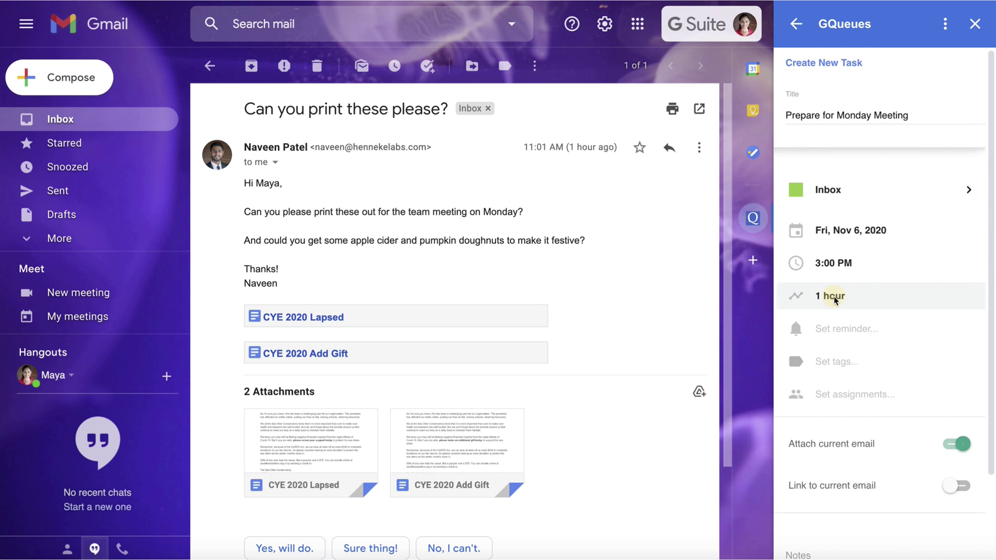
pyautogui.click(831, 297)
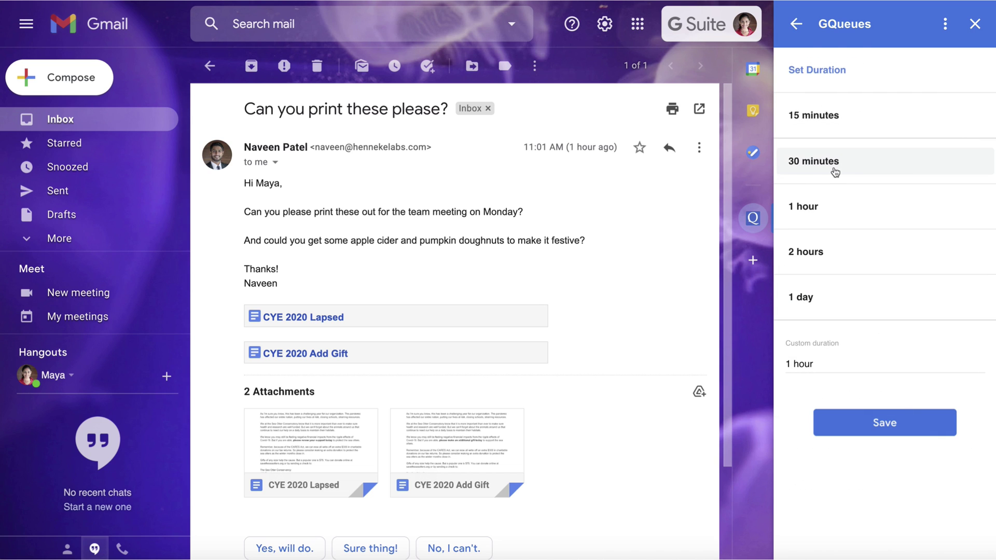
pyautogui.click(835, 165)
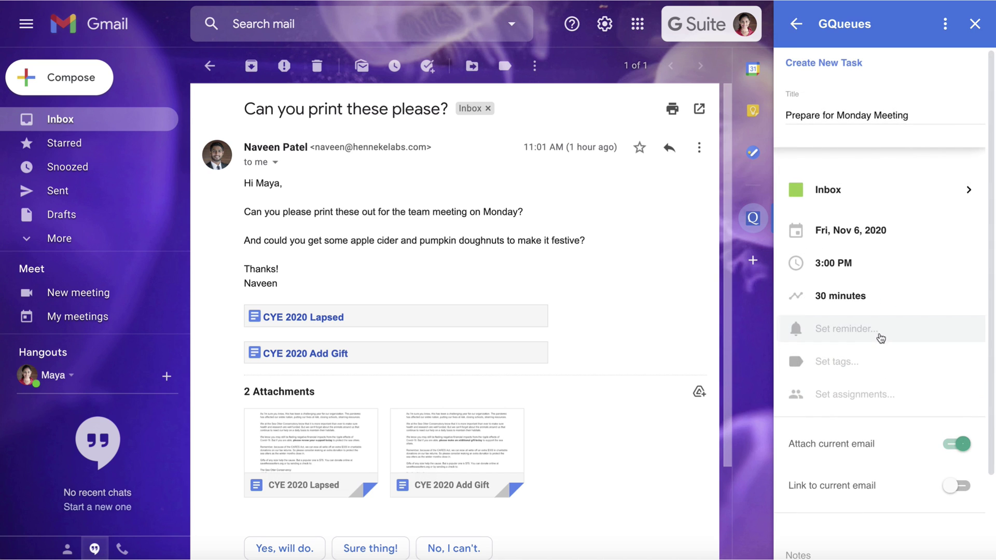
pyautogui.click(880, 330)
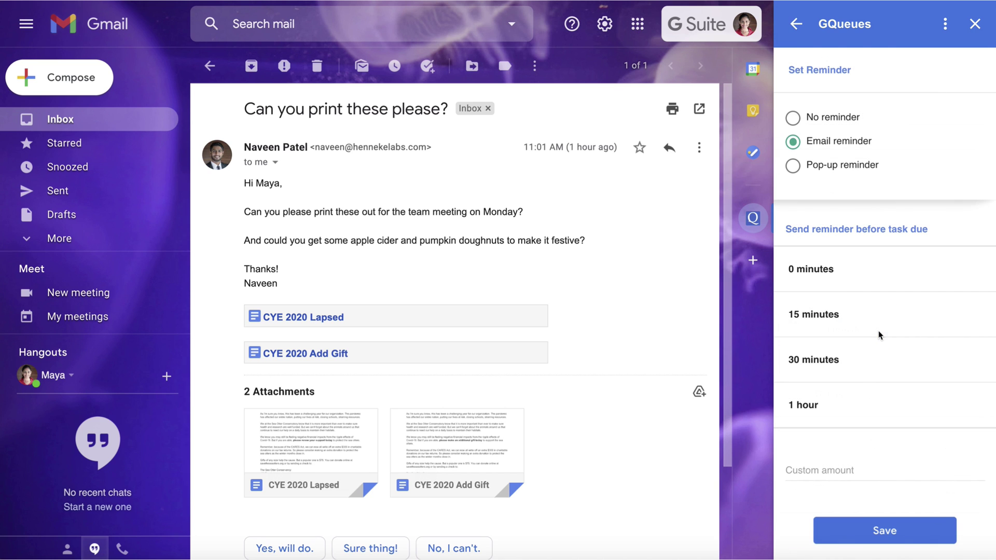
pyautogui.click(828, 319)
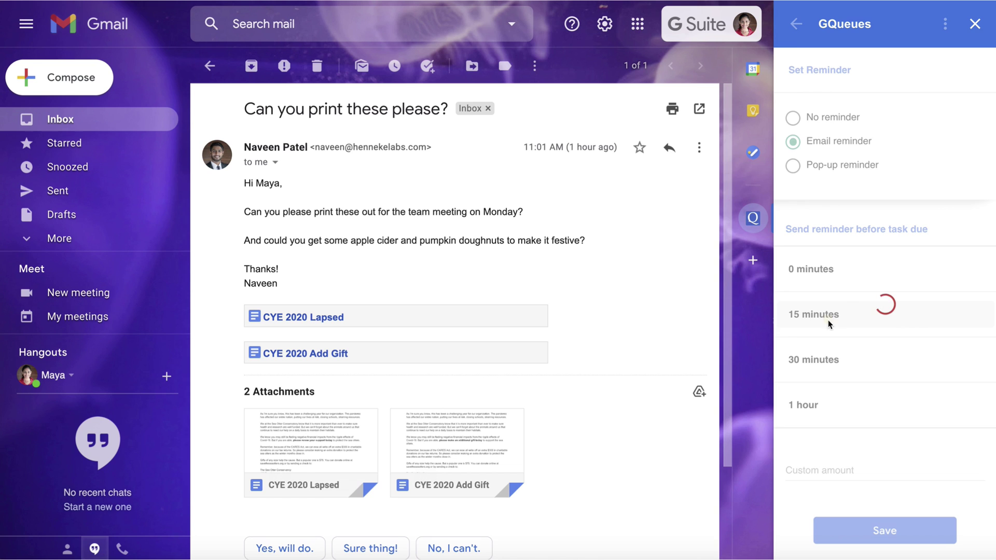
pyautogui.scroll(-2, 876, 358)
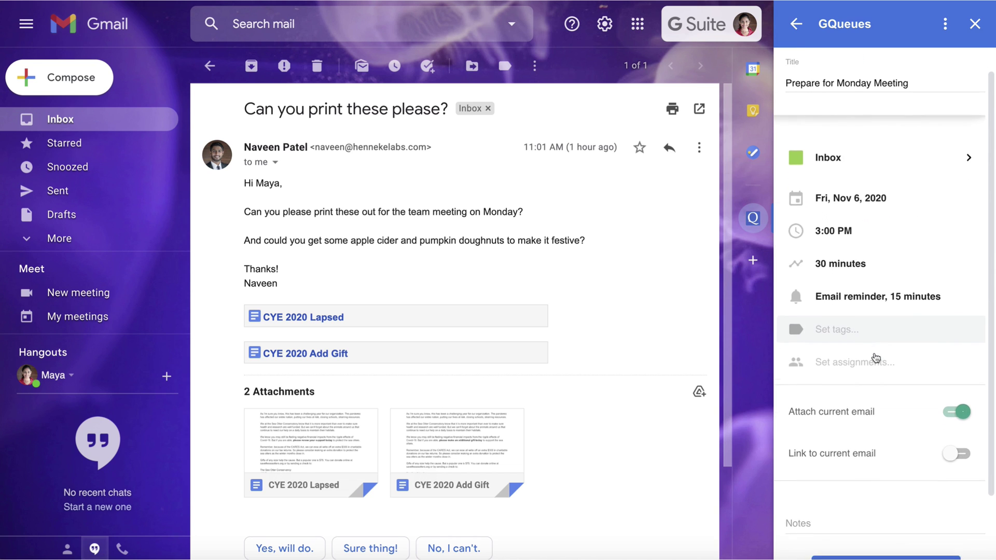
pyautogui.scroll(-2, 876, 358)
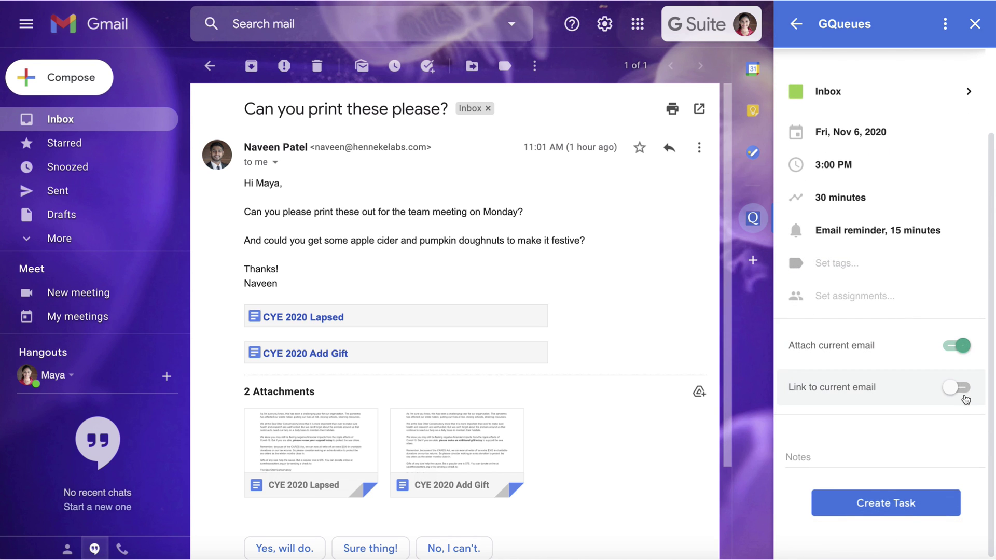
# Step: Link the task to the current email and create it
pyautogui.click(963, 388)
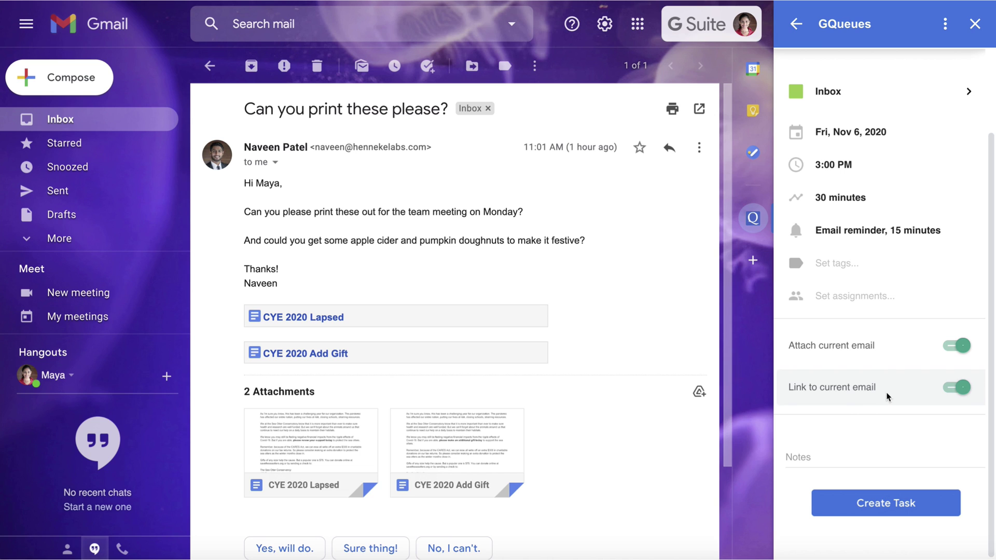
pyautogui.click(880, 509)
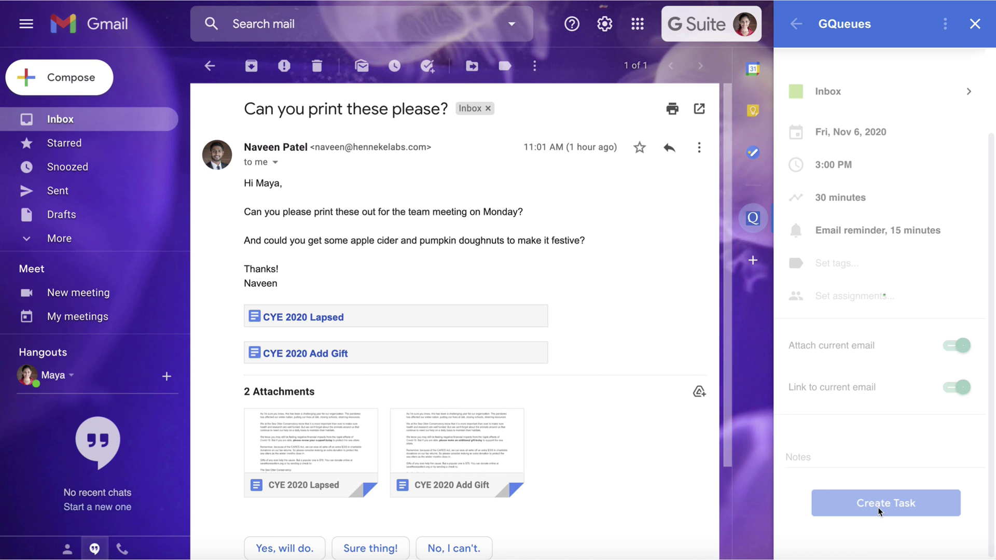
pyautogui.scroll(-2, 924, 277)
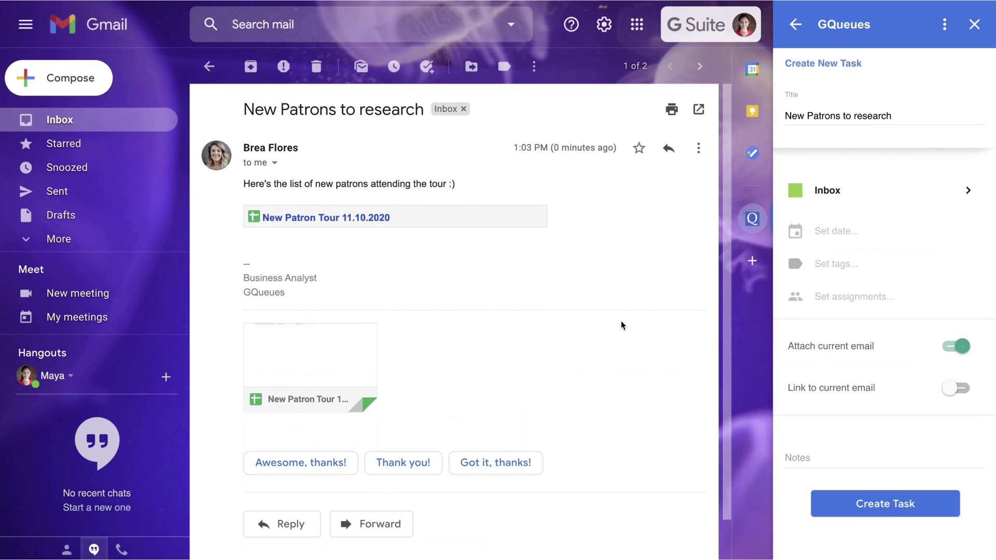
# Step: Search tasks for 'tour' and attach the New Patrons email to the patron research task
pyautogui.click(795, 24)
pyautogui.click(834, 284)
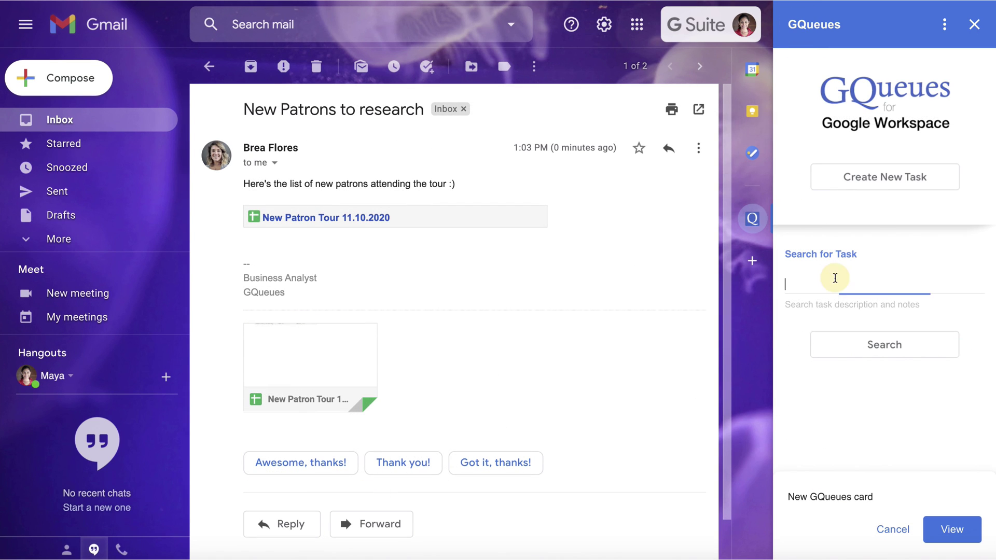
pyautogui.write('tour')
pyautogui.click(893, 346)
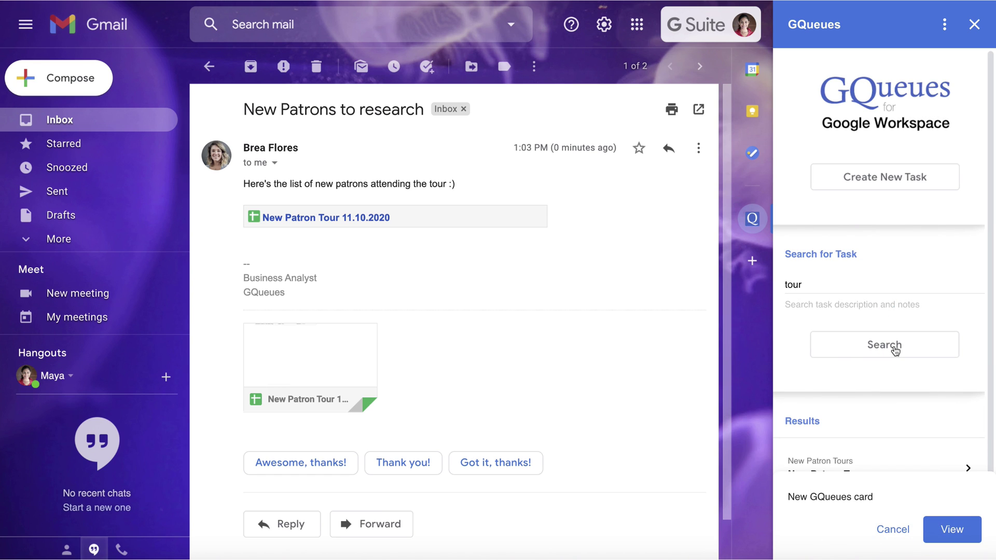
pyautogui.click(892, 529)
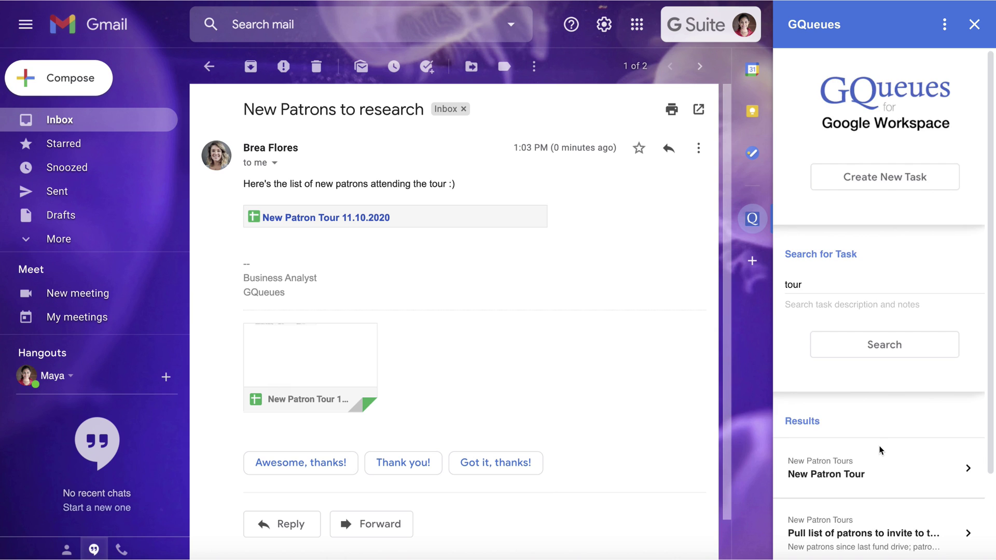
pyautogui.scroll(-3, 879, 450)
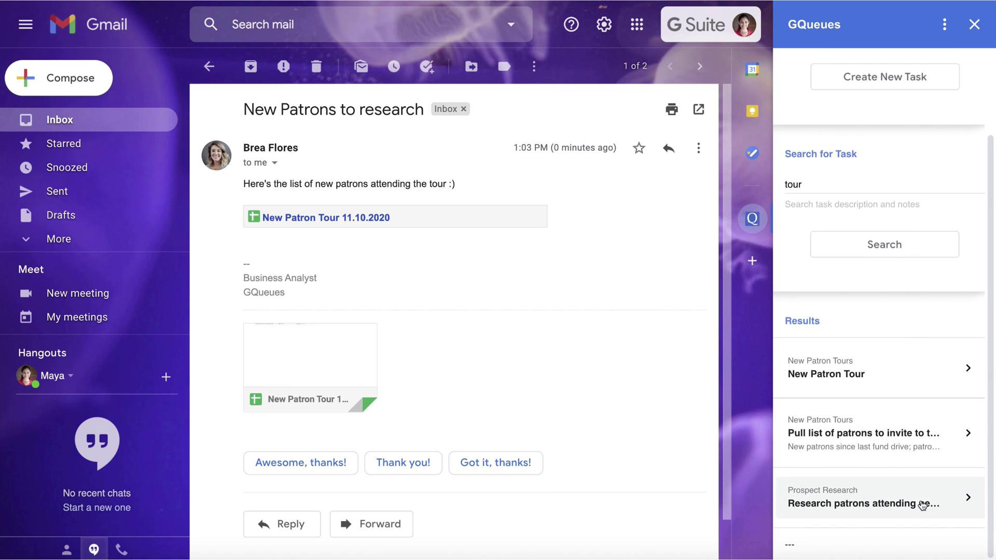
pyautogui.click(963, 500)
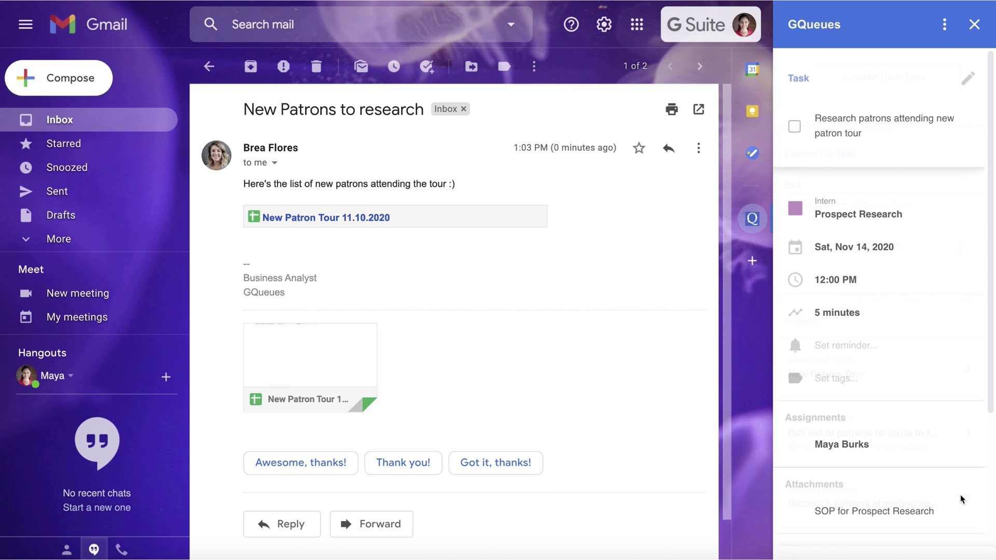
pyautogui.scroll(-5, 924, 350)
pyautogui.scroll(-3, 924, 346)
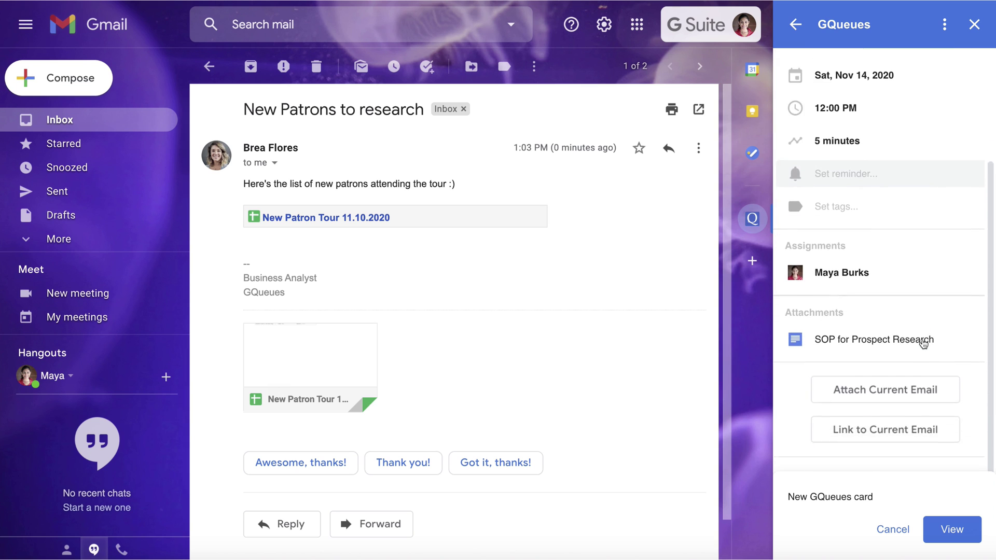
pyautogui.scroll(-3, 923, 343)
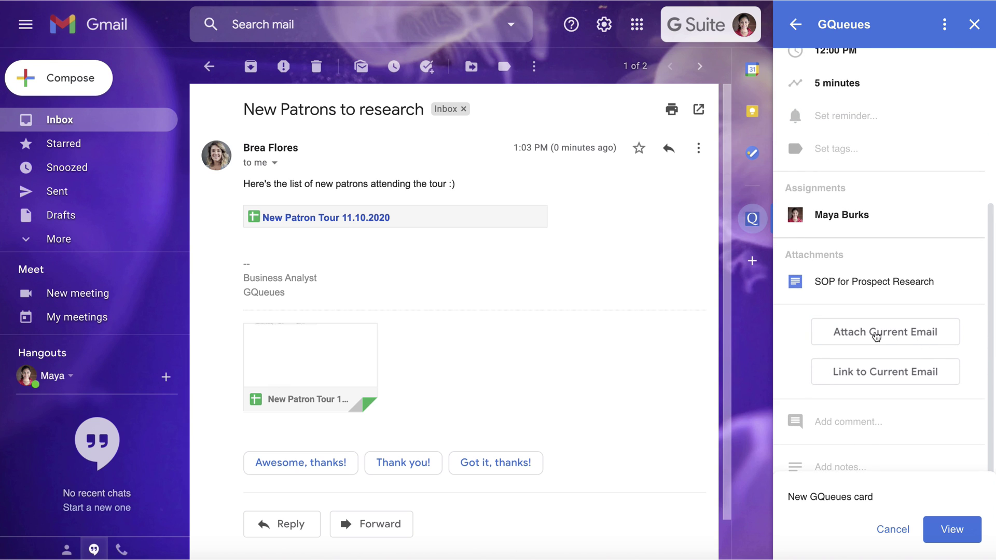
pyautogui.click(875, 333)
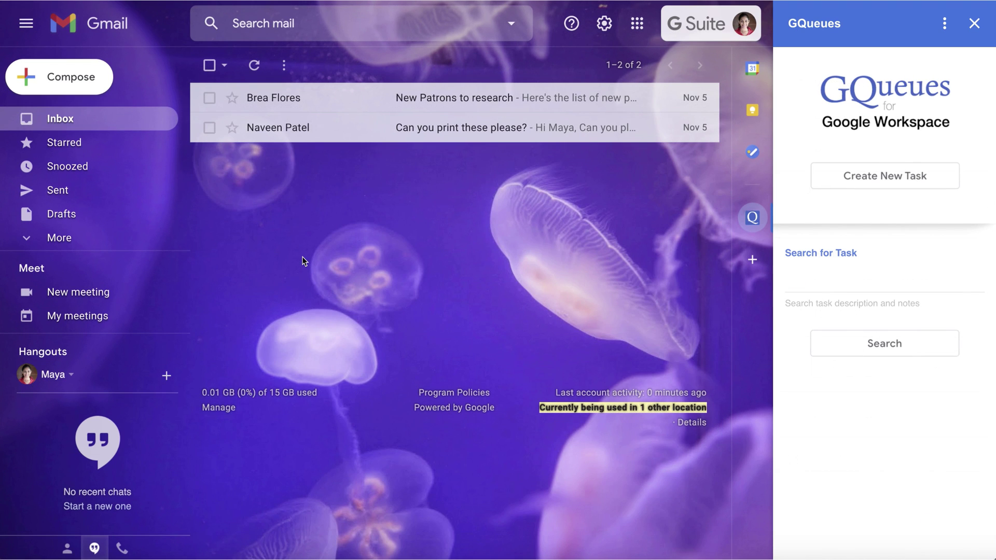
# Step: From the New Patrons email, mark the patron research task completed in GQueues
pyautogui.click(367, 101)
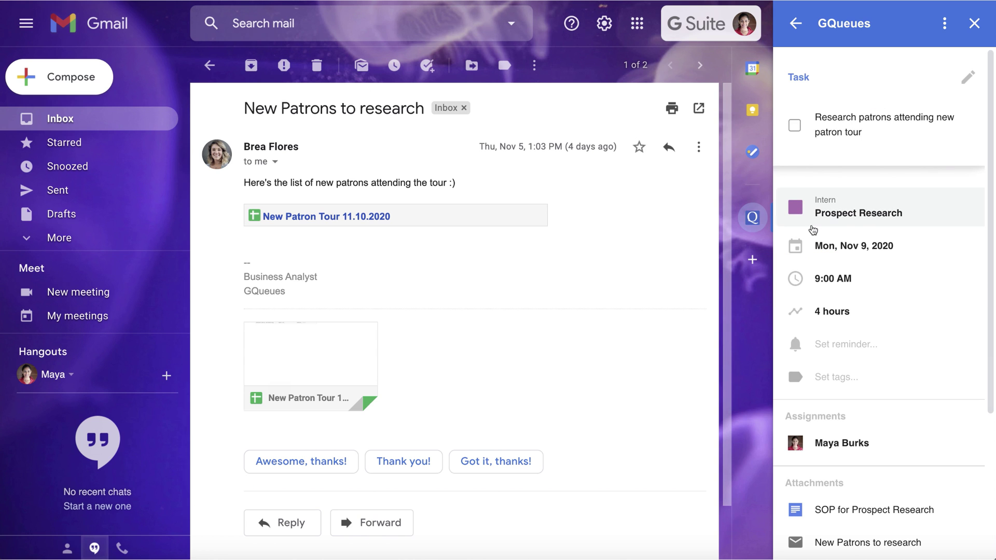
pyautogui.scroll(-2, 913, 283)
pyautogui.scroll(-5, 913, 283)
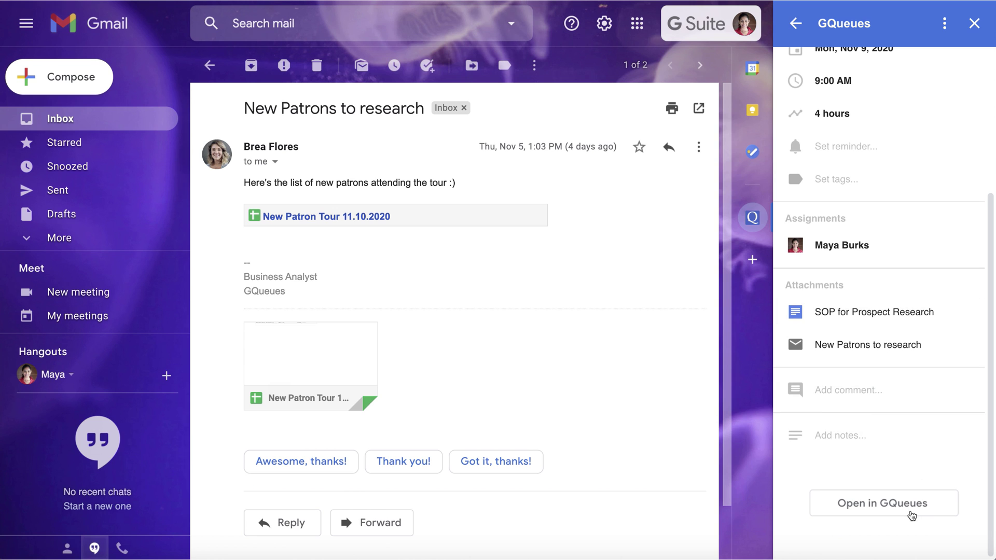
pyautogui.click(912, 514)
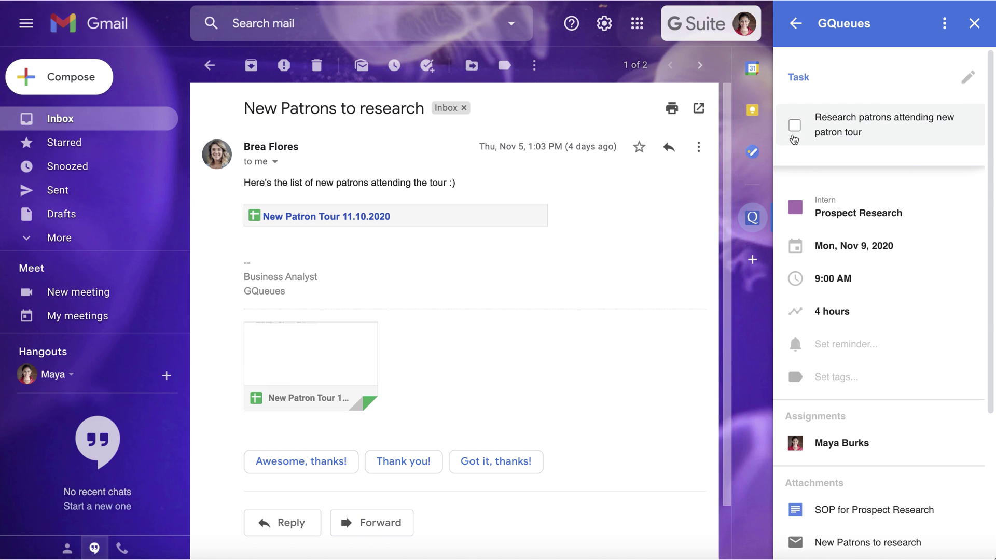
pyautogui.click(794, 126)
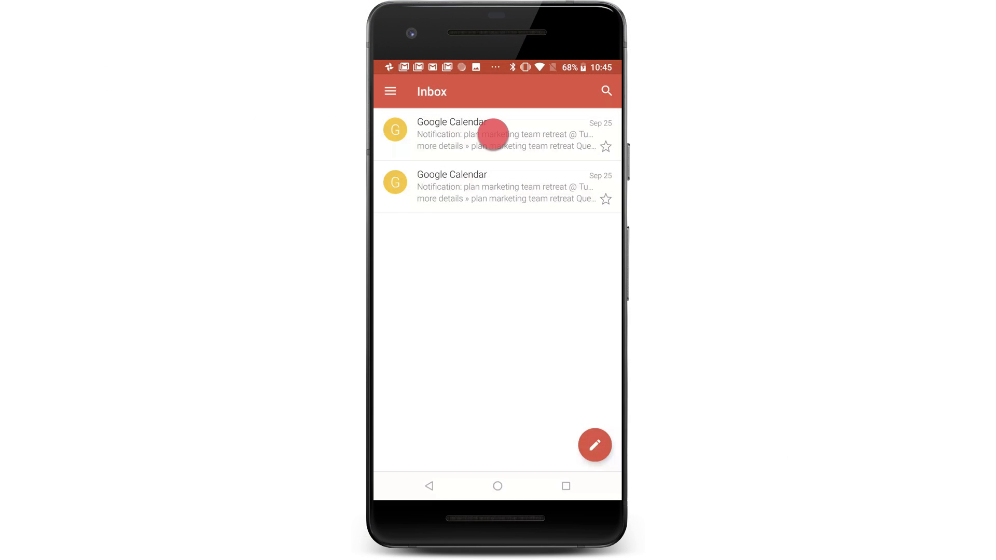
# Step: Create a new GQueues task from the team retreat notification email and expand the panel
pyautogui.click(492, 134)
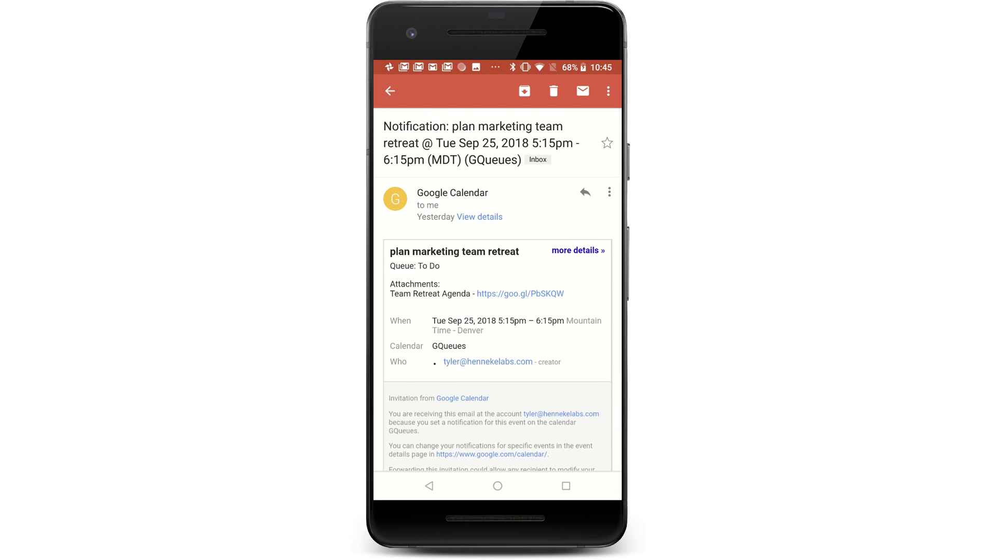
pyautogui.scroll(-3, 499, 312)
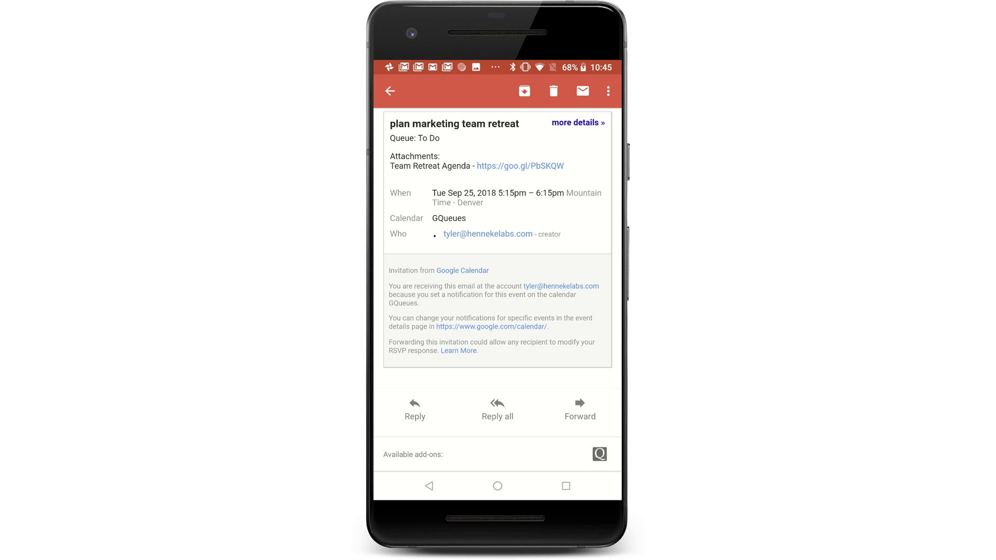
pyautogui.click(599, 454)
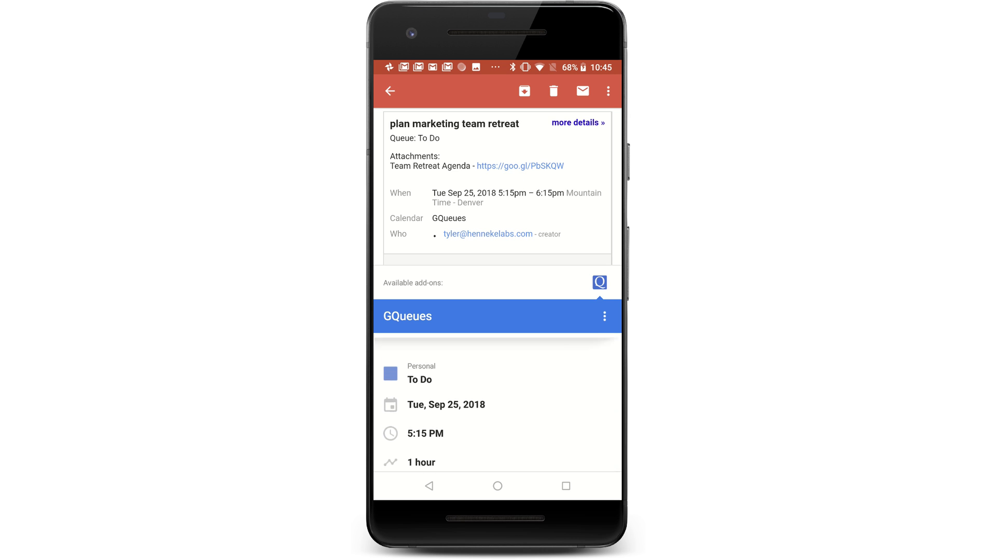
pyautogui.click(604, 317)
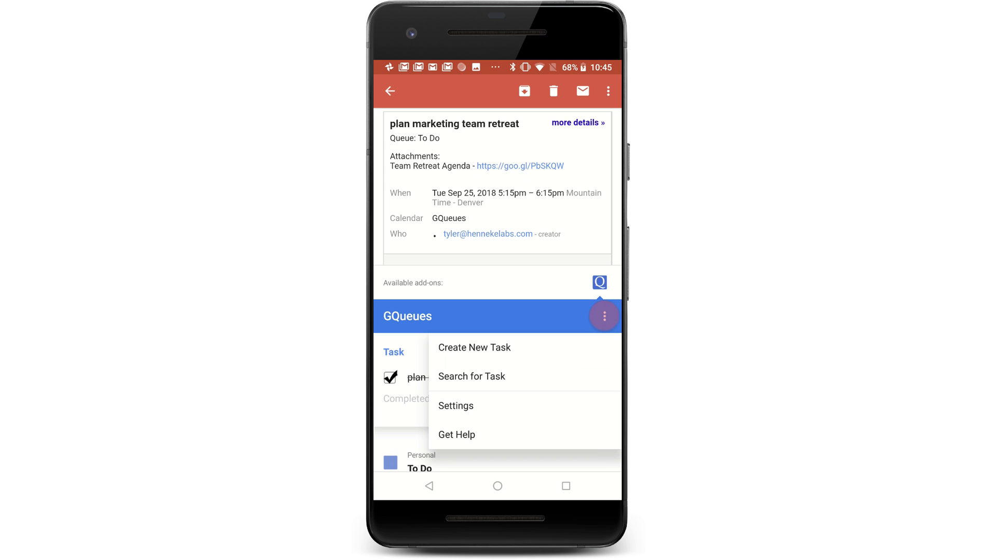
pyautogui.click(475, 348)
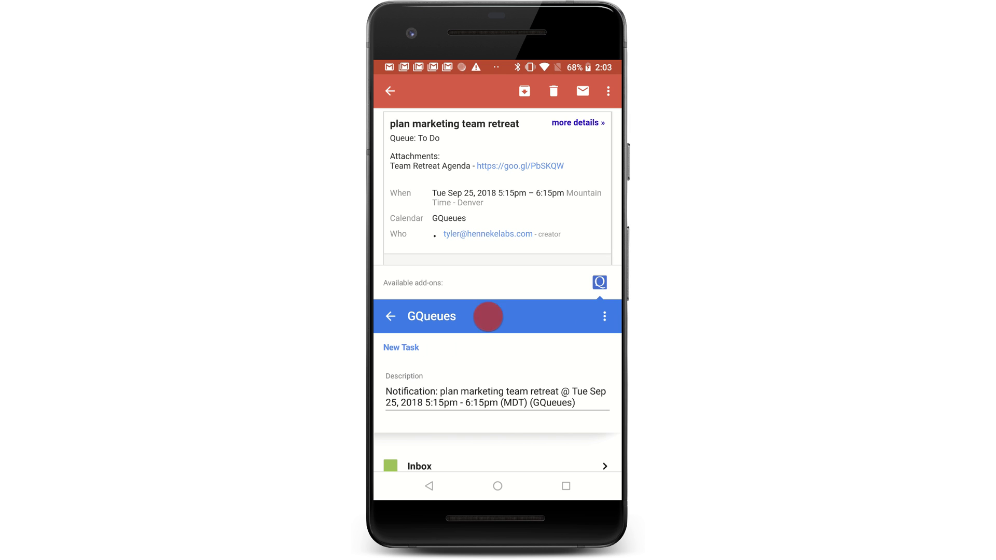
pyautogui.moveTo(489, 316)
pyautogui.mouseDown()
pyautogui.moveTo(494, 91)
pyautogui.moveTo(493, 316)
pyautogui.mouseUp()
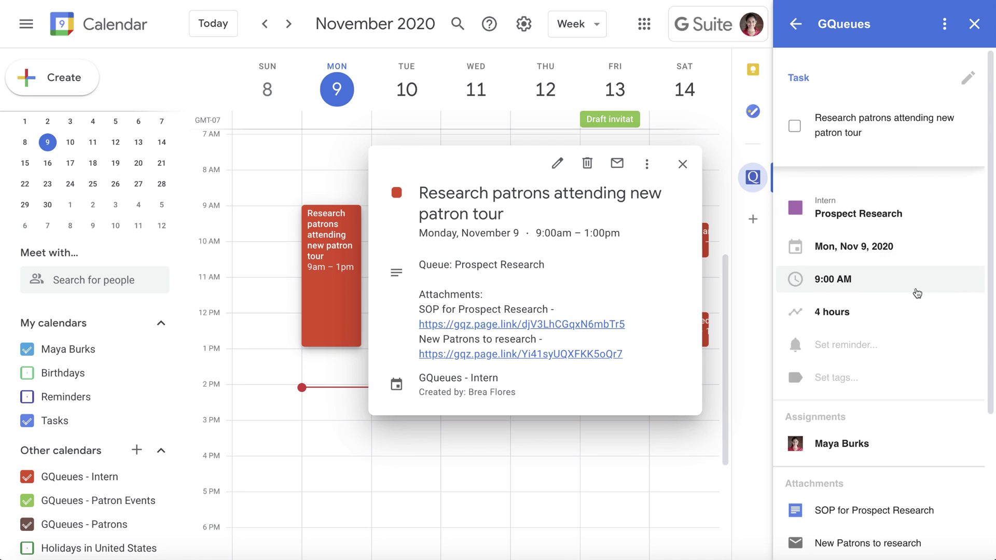
pyautogui.scroll(-3, 917, 294)
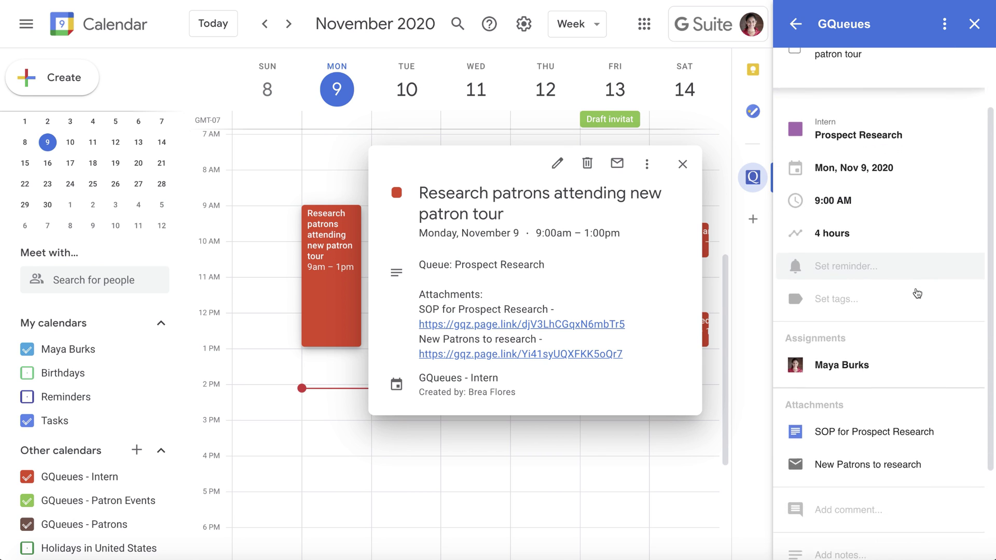
pyautogui.scroll(-3, 917, 294)
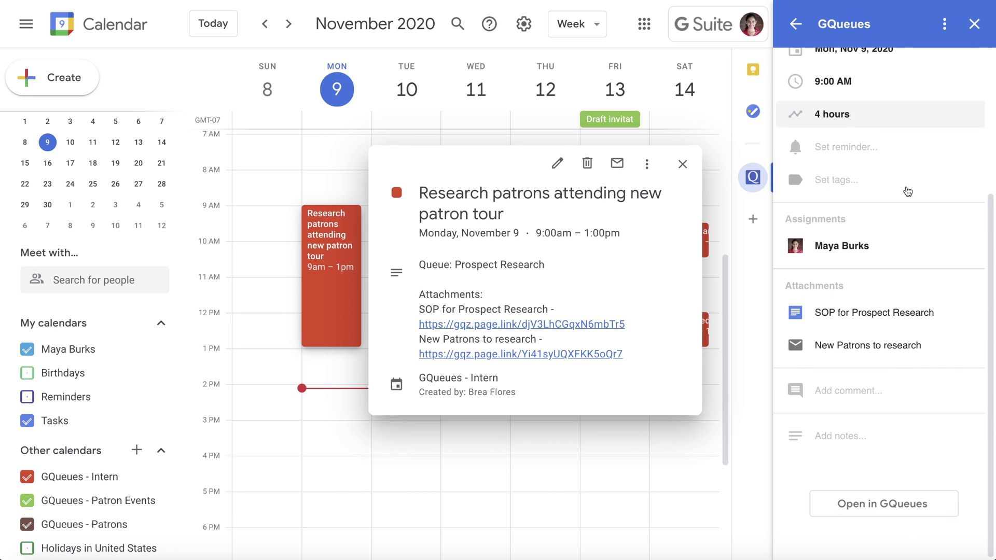
pyautogui.scroll(5, 908, 192)
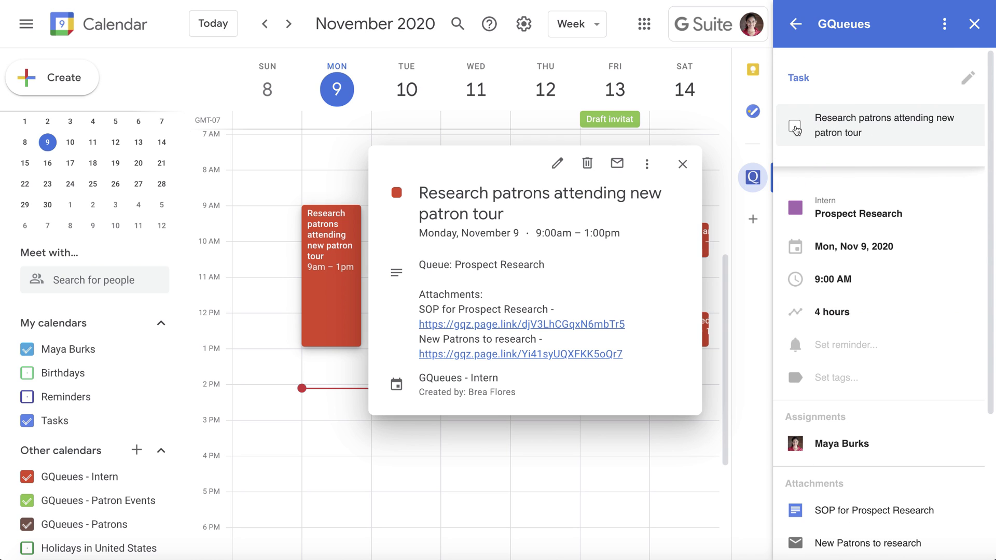
# Step: Tick the patron research task complete, clearing its event from the week
pyautogui.click(797, 133)
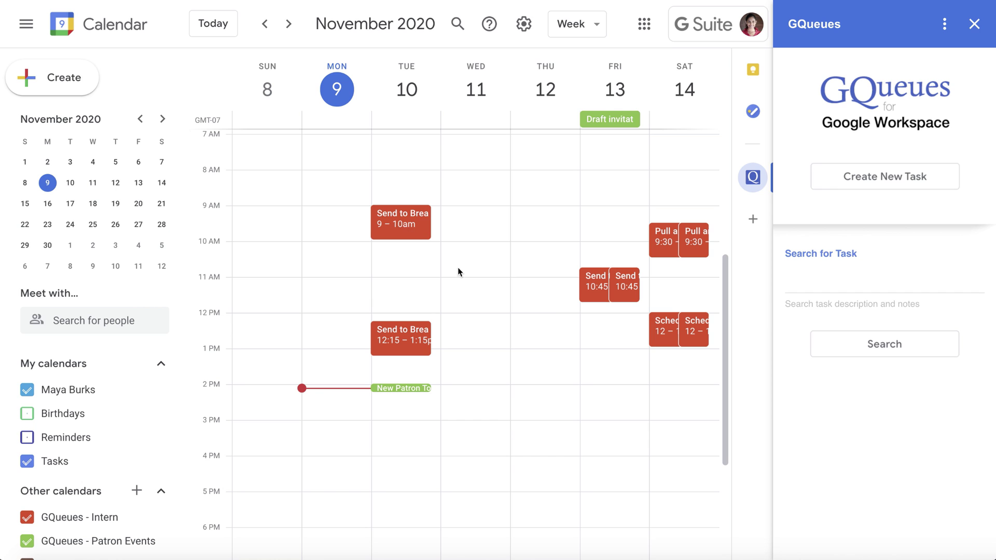
# Step: Change the Send to Brea for review task's due time from 9:00 AM to 12:15 PM and save
pyautogui.click(401, 225)
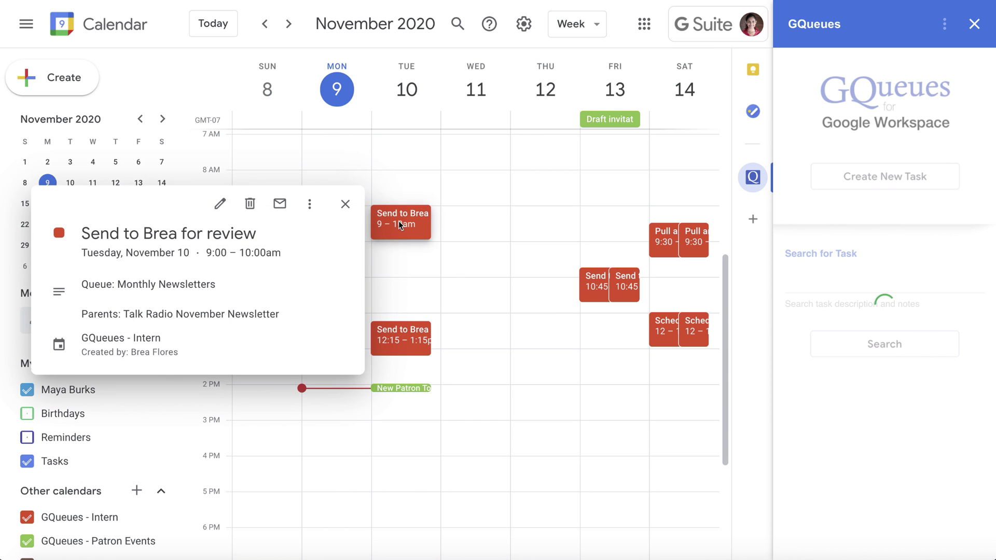
pyautogui.click(219, 203)
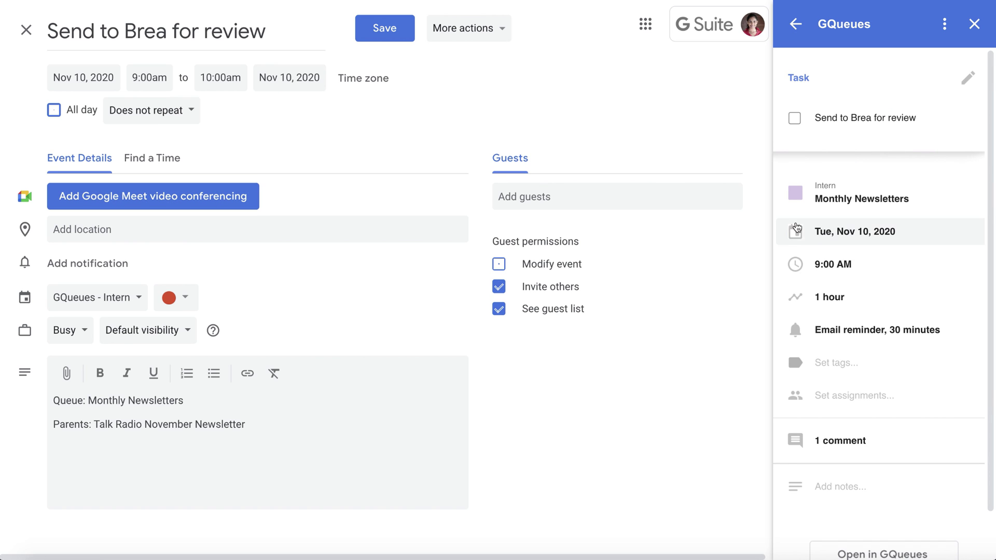
pyautogui.click(833, 263)
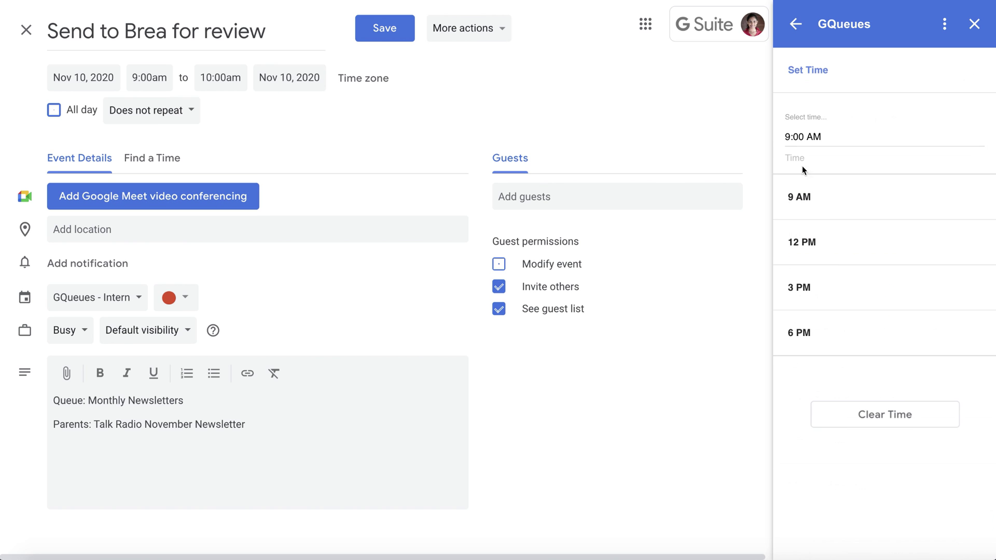
pyautogui.click(802, 137)
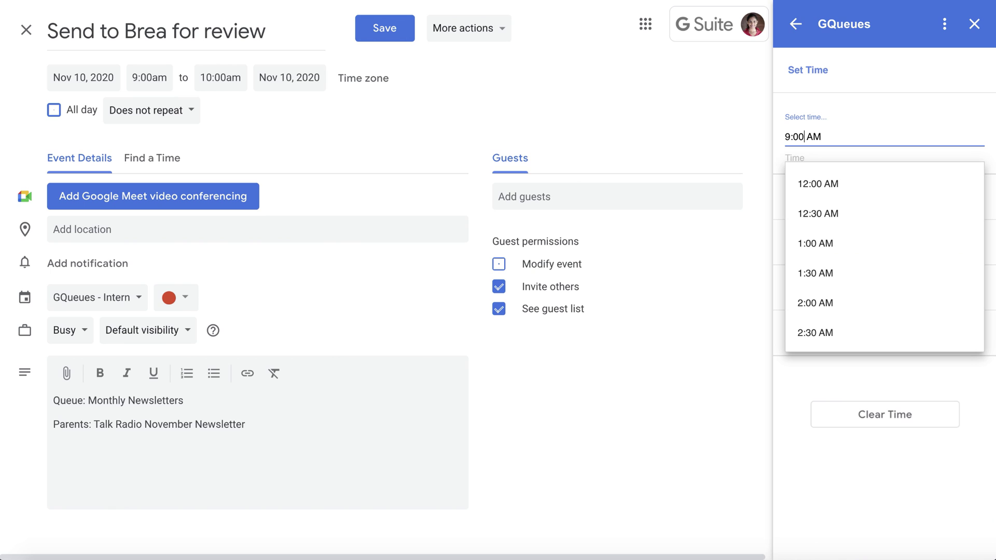
pyautogui.press('BackSpace')
pyautogui.press('BackSpace')
pyautogui.press('BackSpace')
pyautogui.press('BackSpace')
pyautogui.write('12:1')
pyautogui.write('5')
pyautogui.press('Delete')
pyautogui.write('P')
pyautogui.press('Return')
pyautogui.press('Return')
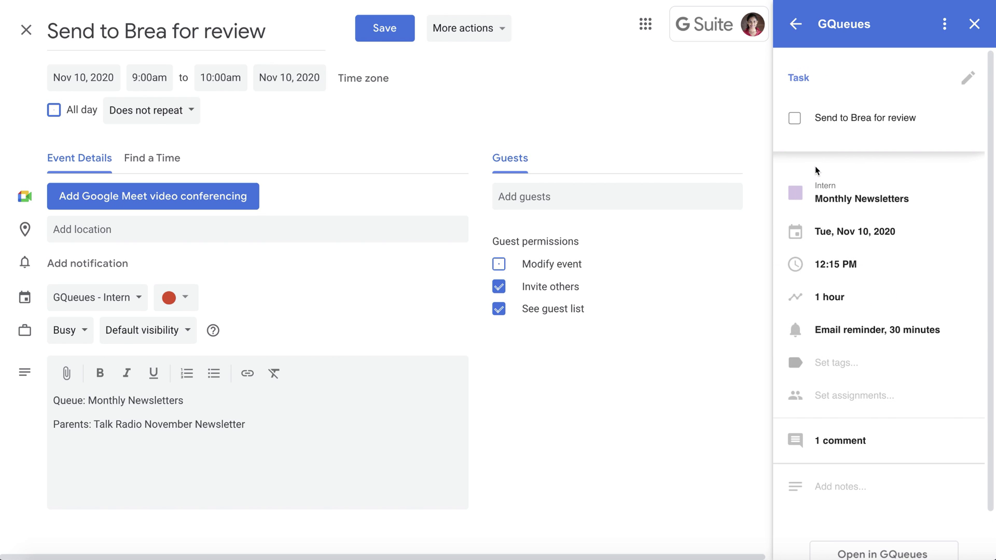
pyautogui.click(384, 28)
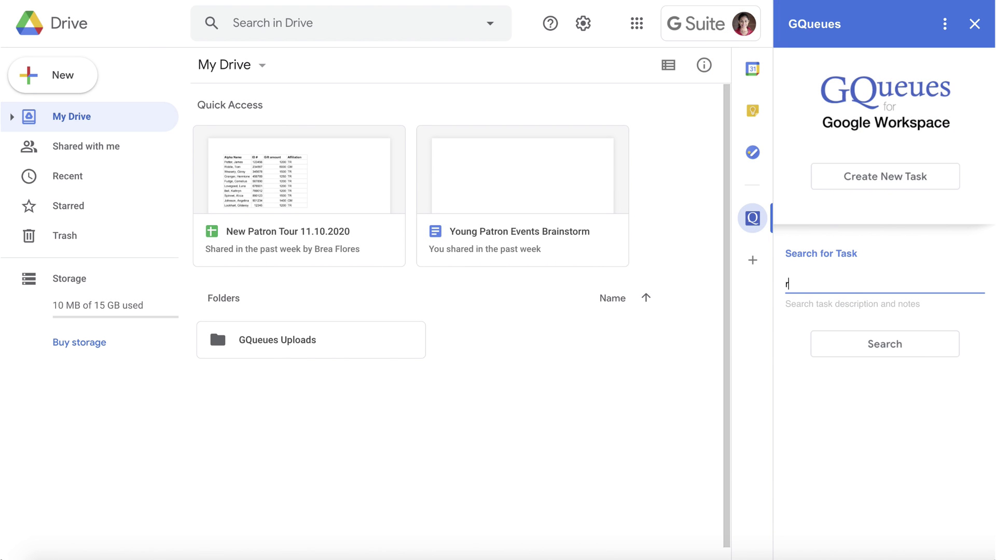
pyautogui.write('esearch')
# Step: Run the GQueues task search for "research" to list the matching tasks
pyautogui.click(886, 348)
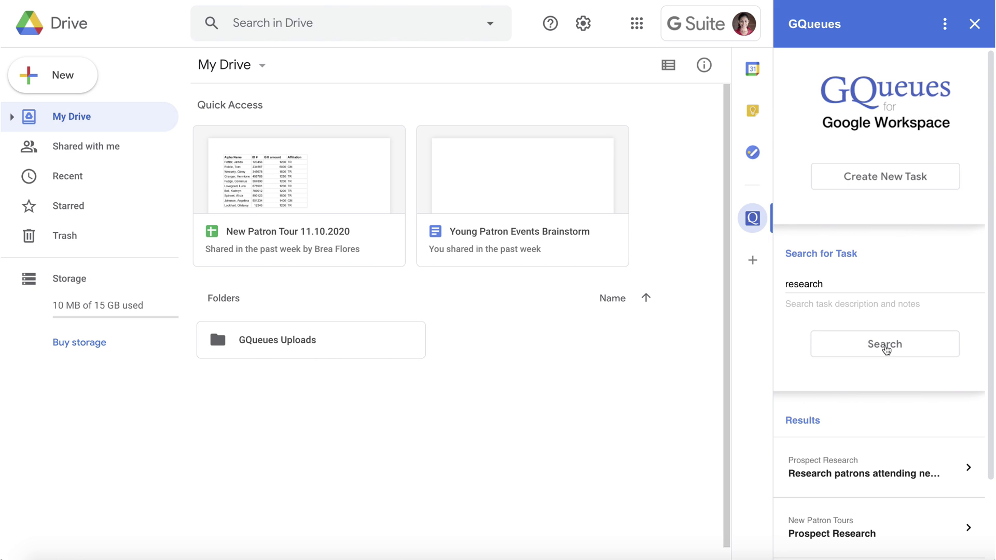
pyautogui.scroll(-2, 884, 374)
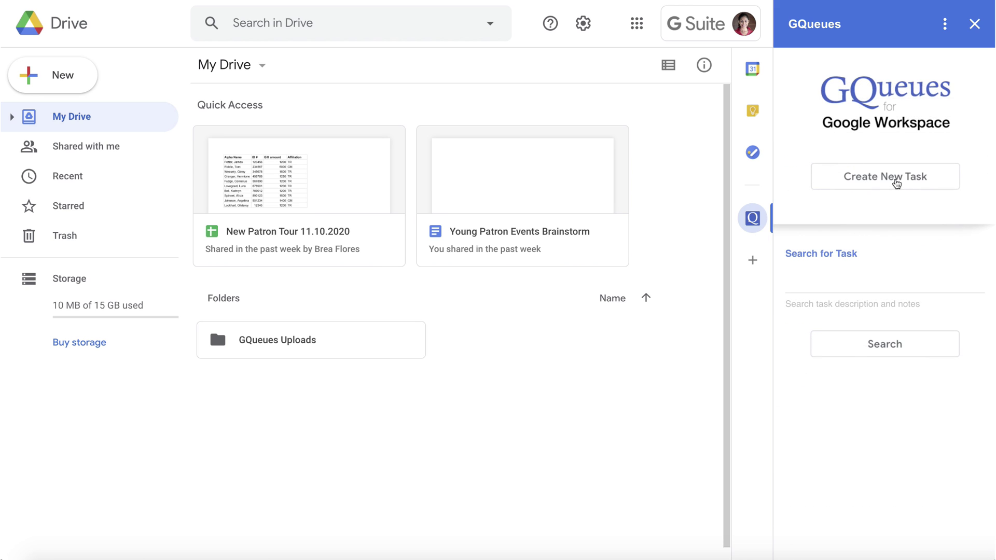
# Step: Create the task "Debrief from New Patron Tour" and place it in the One on One Agenda queue
pyautogui.click(897, 180)
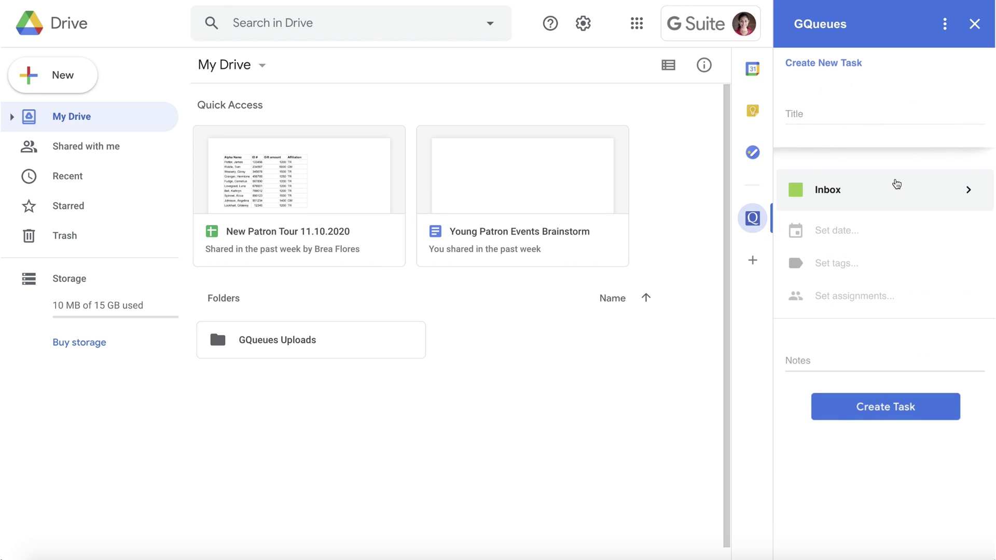
pyautogui.click(885, 116)
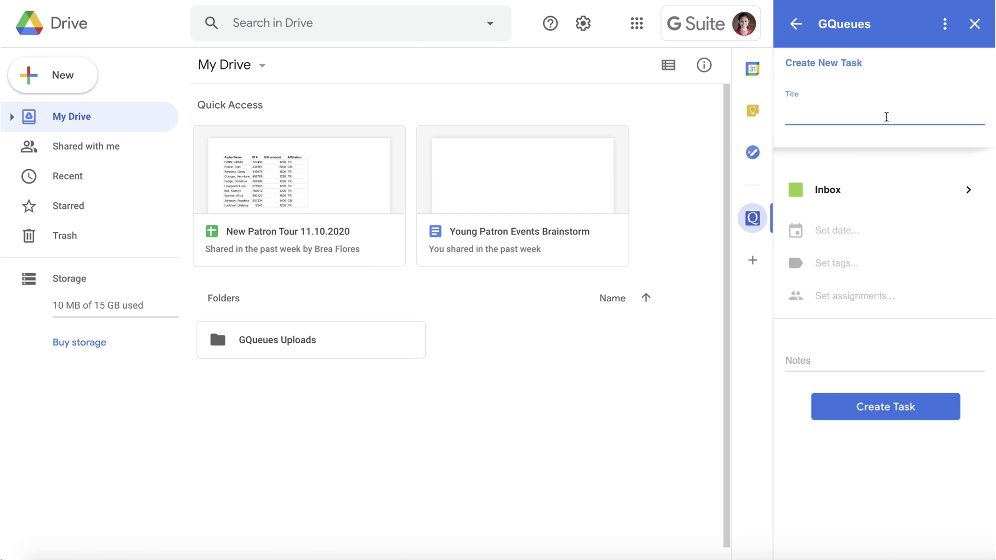
pyautogui.write('Deb')
pyautogui.write('rief from New Pat')
pyautogui.write('ron Tour')
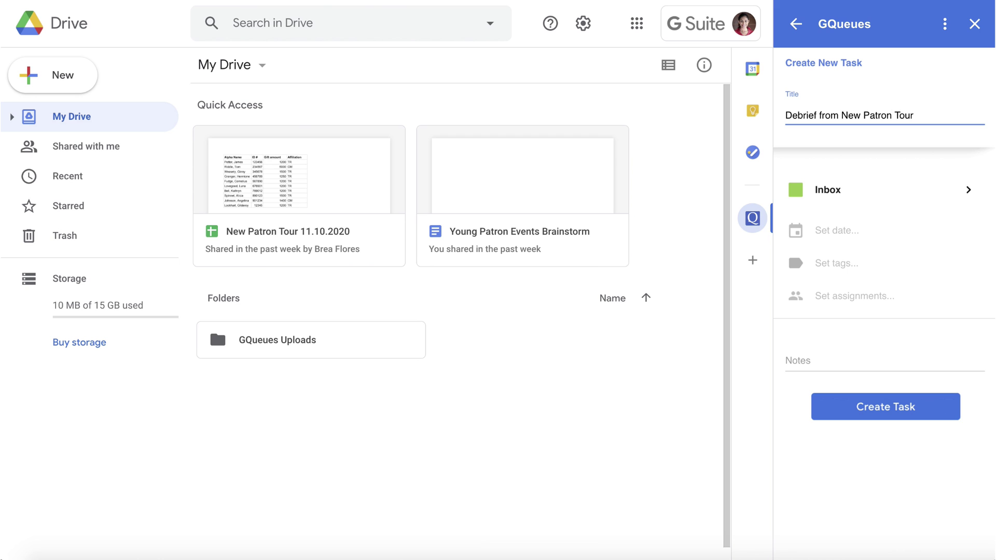
pyautogui.click(956, 190)
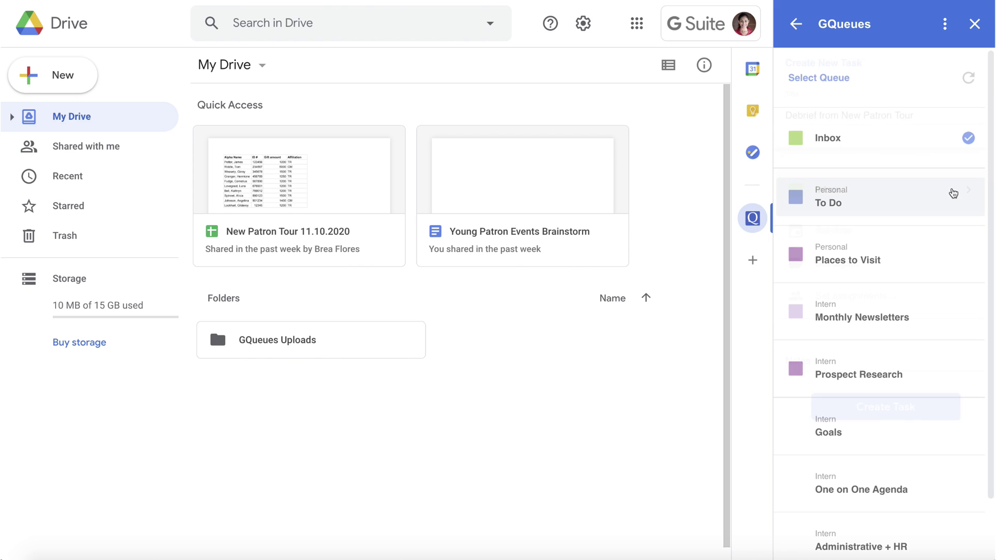
pyautogui.scroll(-2, 953, 193)
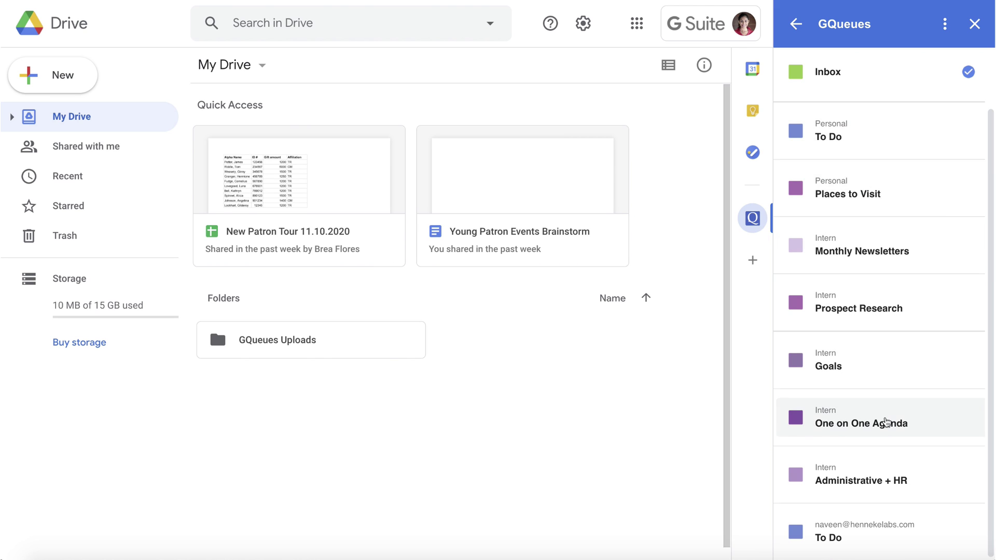
pyautogui.click(886, 422)
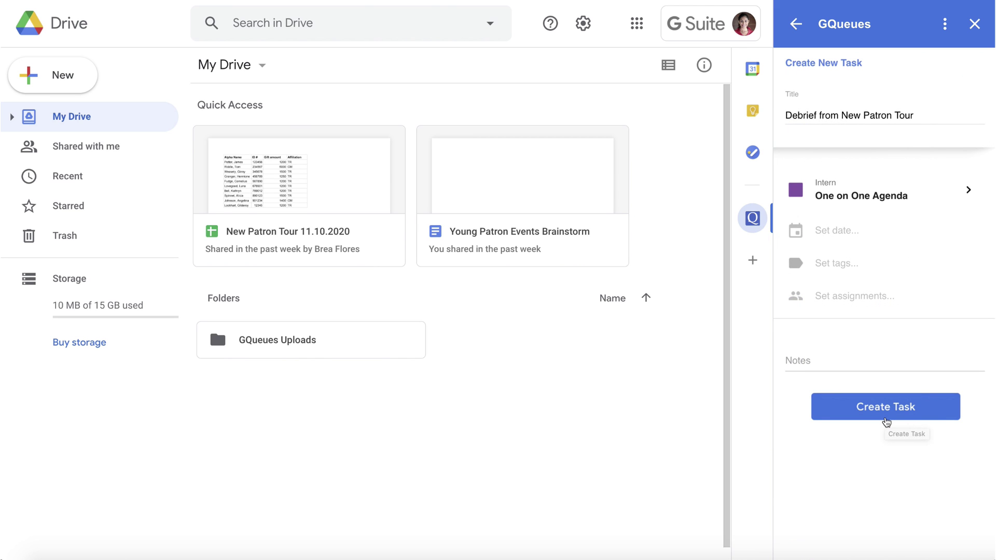
pyautogui.click(891, 413)
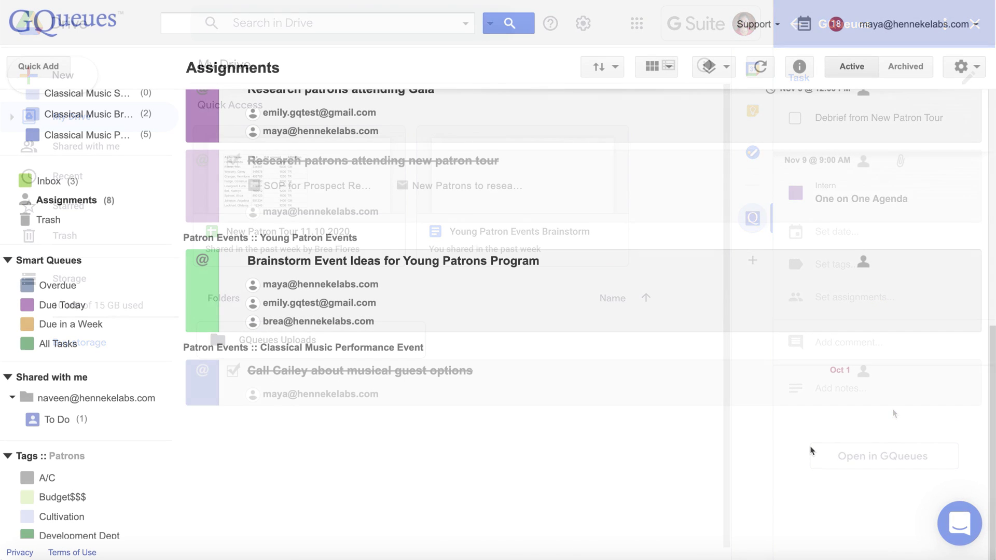
pyautogui.moveTo(583, 290)
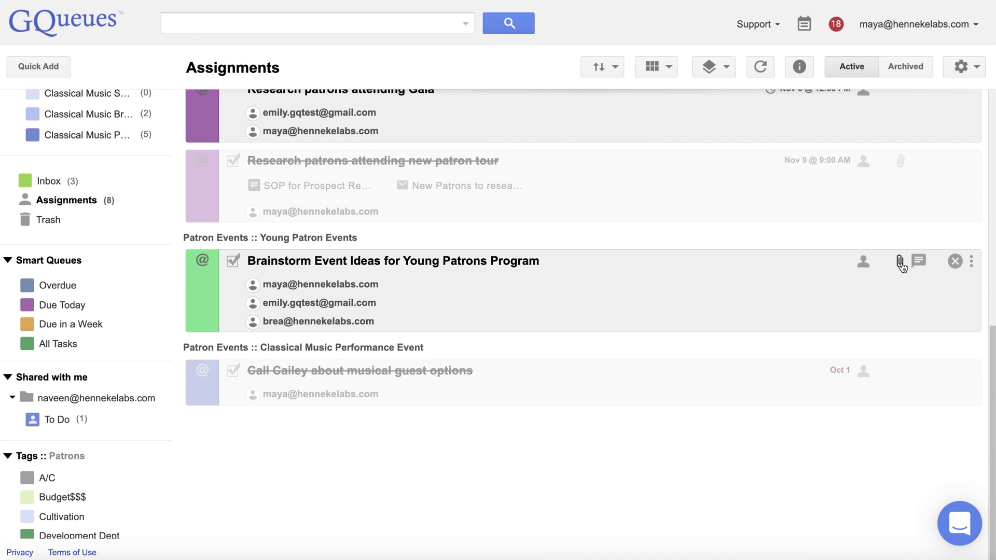
# Step: Attach a new Google Doc "Young Patron Events Brainstorm" to the Brainstorm Event Ideas for Young Patrons task
pyautogui.click(901, 261)
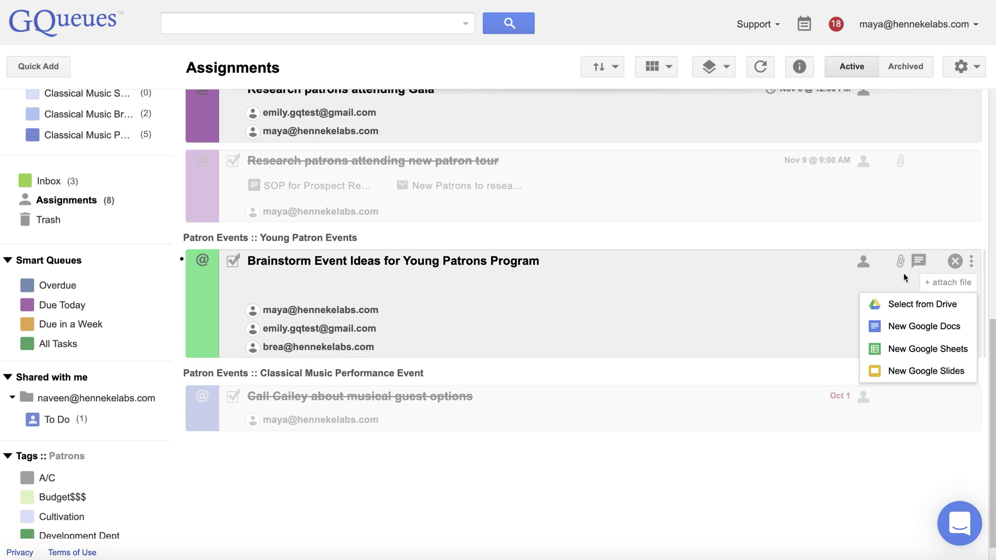
pyautogui.click(913, 325)
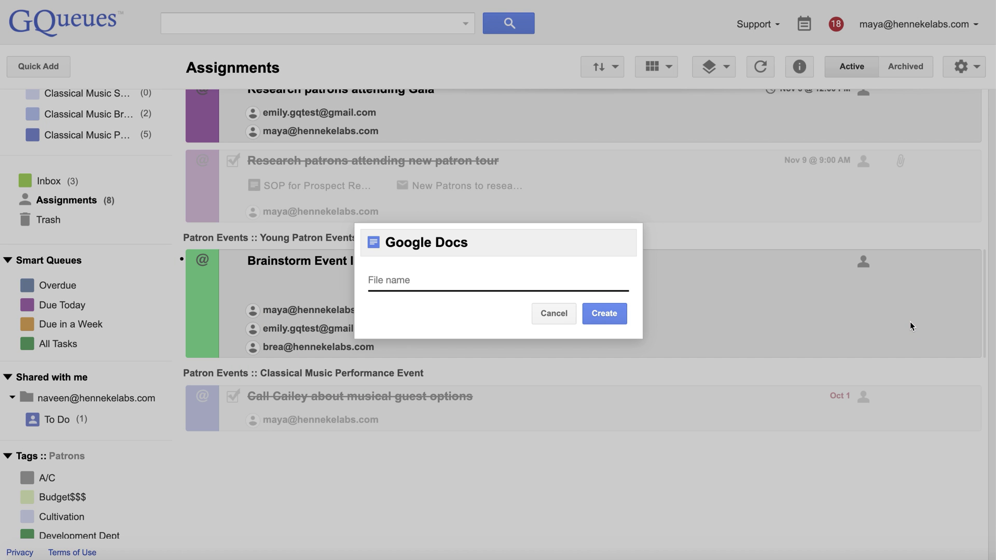
pyautogui.write('Young Patron Ev')
pyautogui.write('ents Brainstorm')
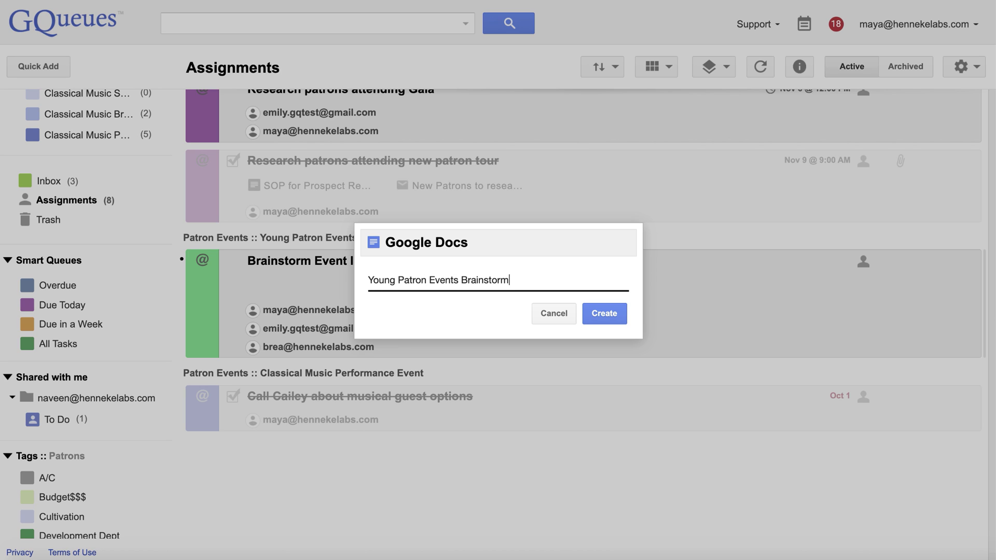
pyautogui.click(611, 312)
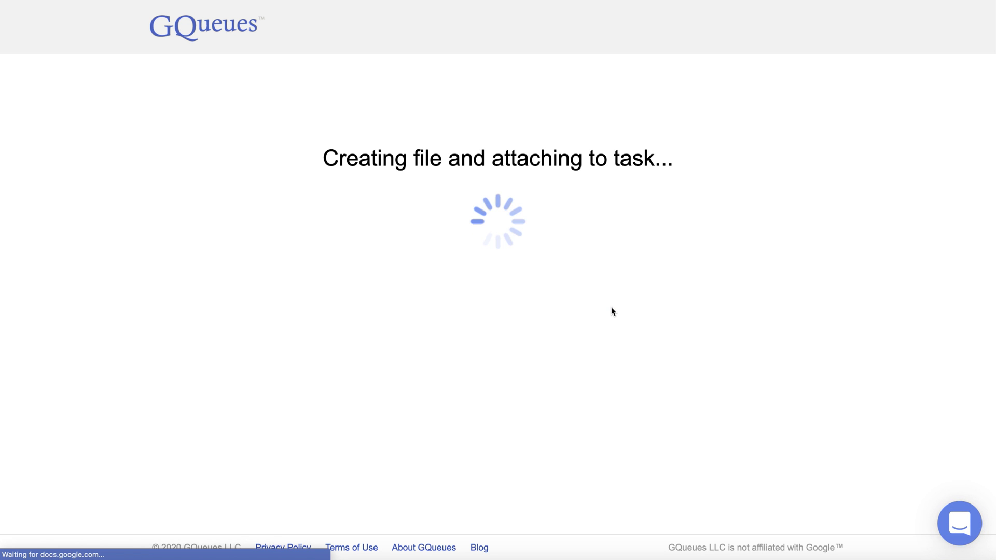